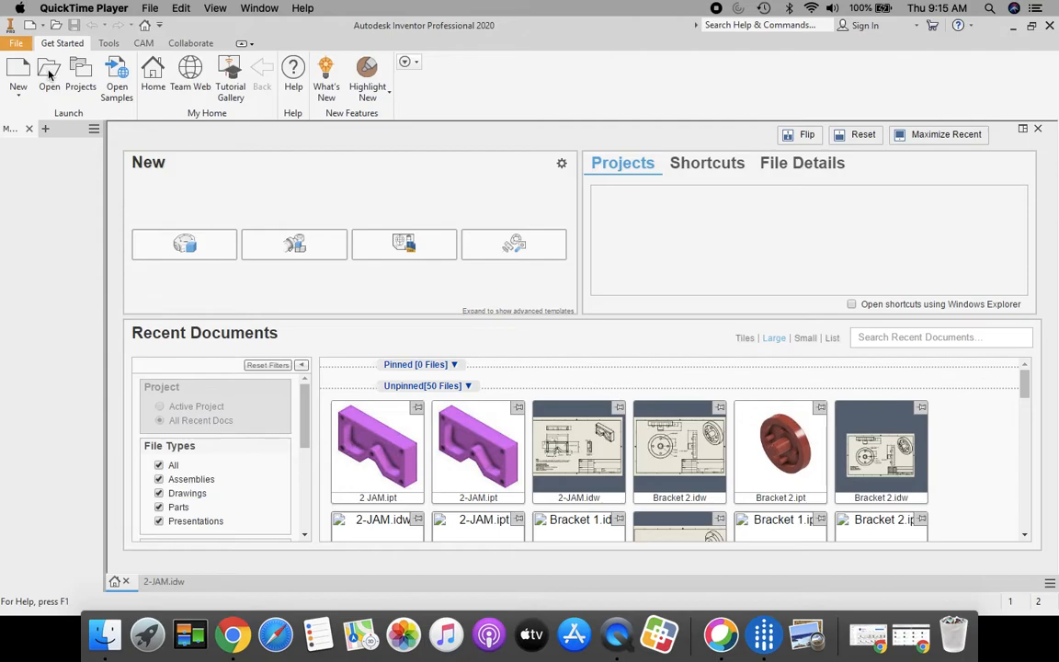
# Open the 2 JAM part file from the personal network drive
pyautogui.click(49, 75)
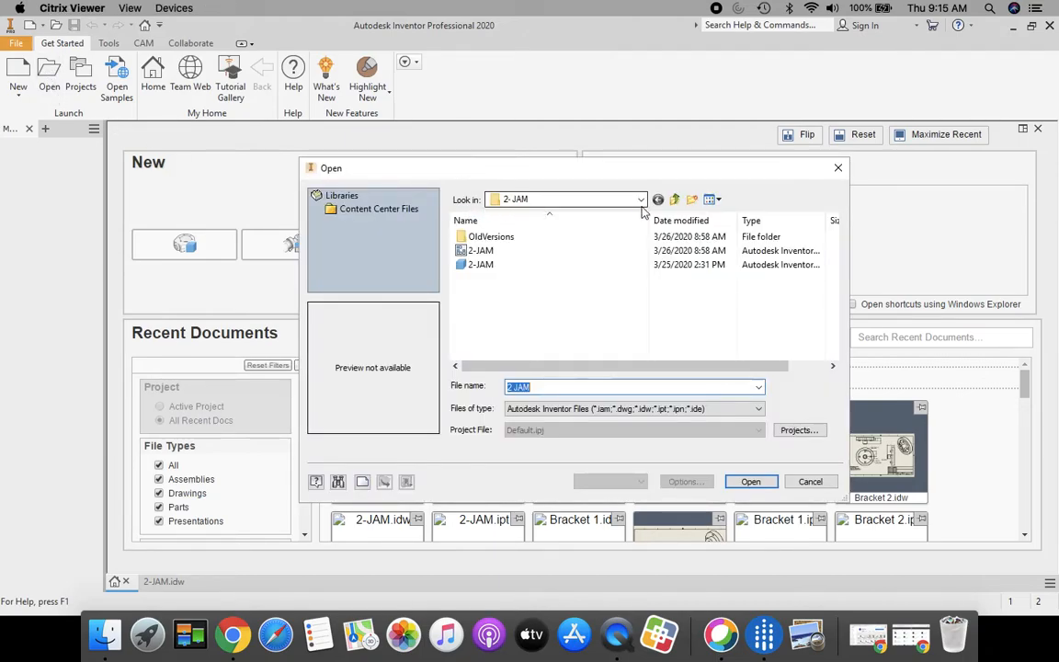
pyautogui.click(641, 199)
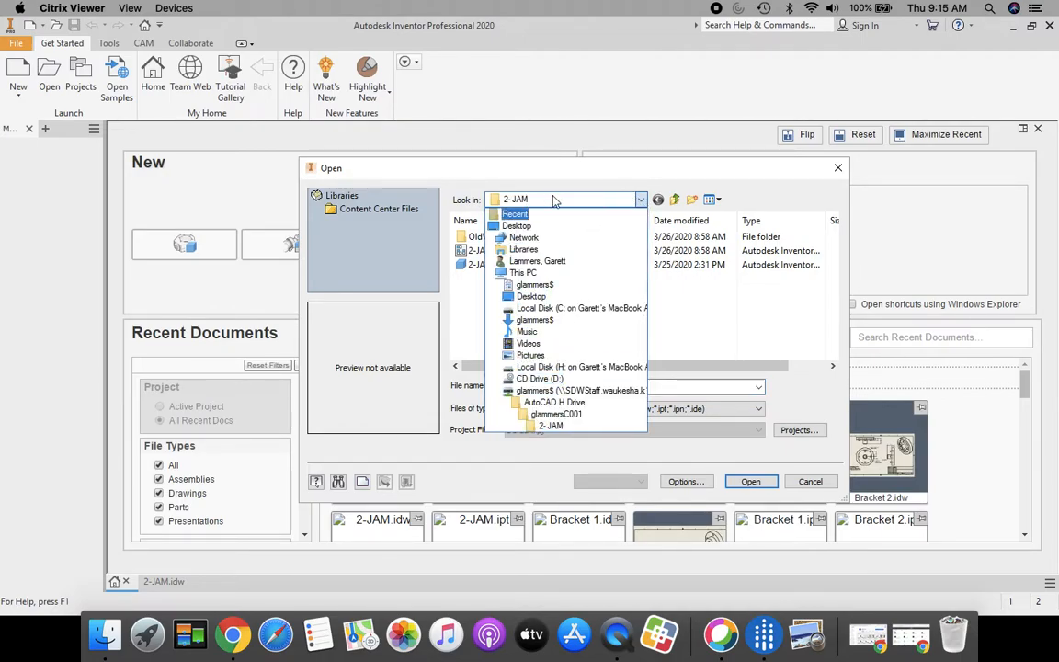
pyautogui.click(538, 392)
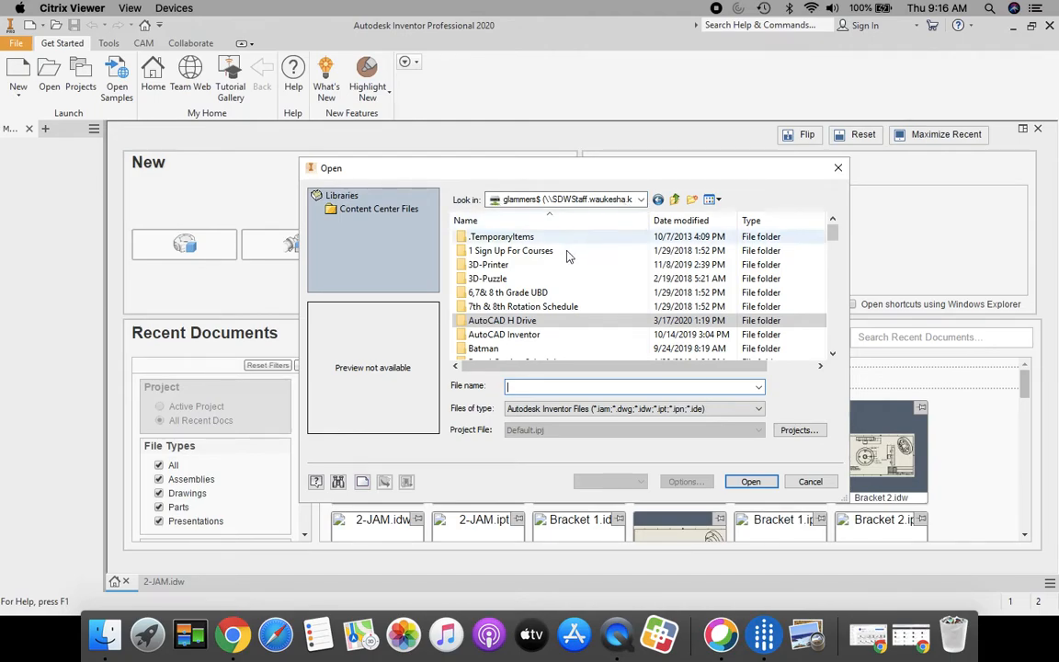
pyautogui.scroll(-15, 515, 285)
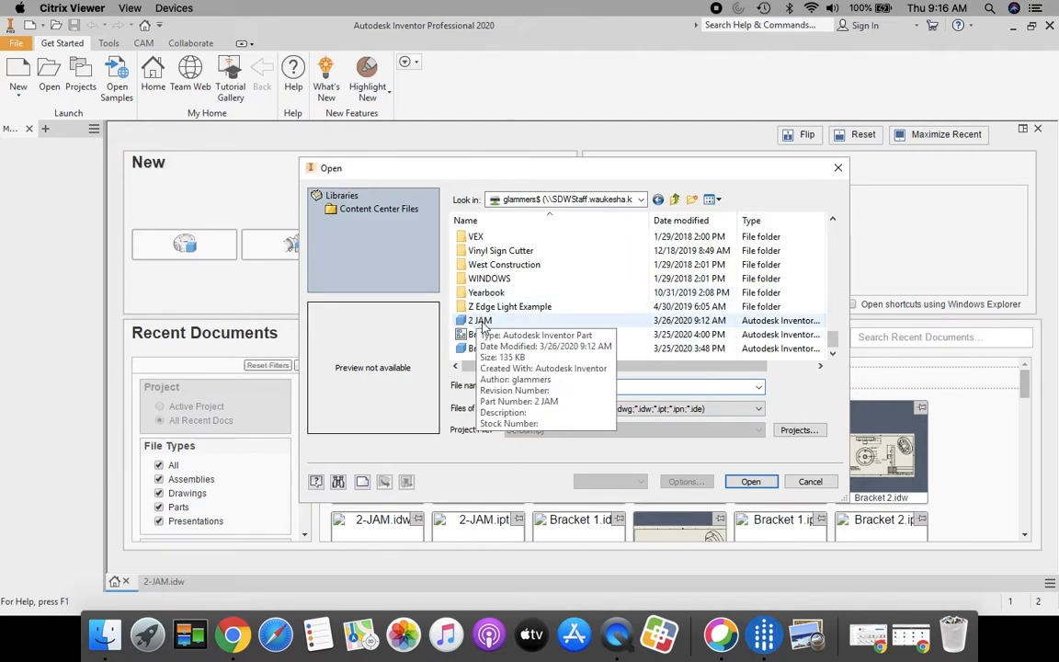
pyautogui.click(484, 324)
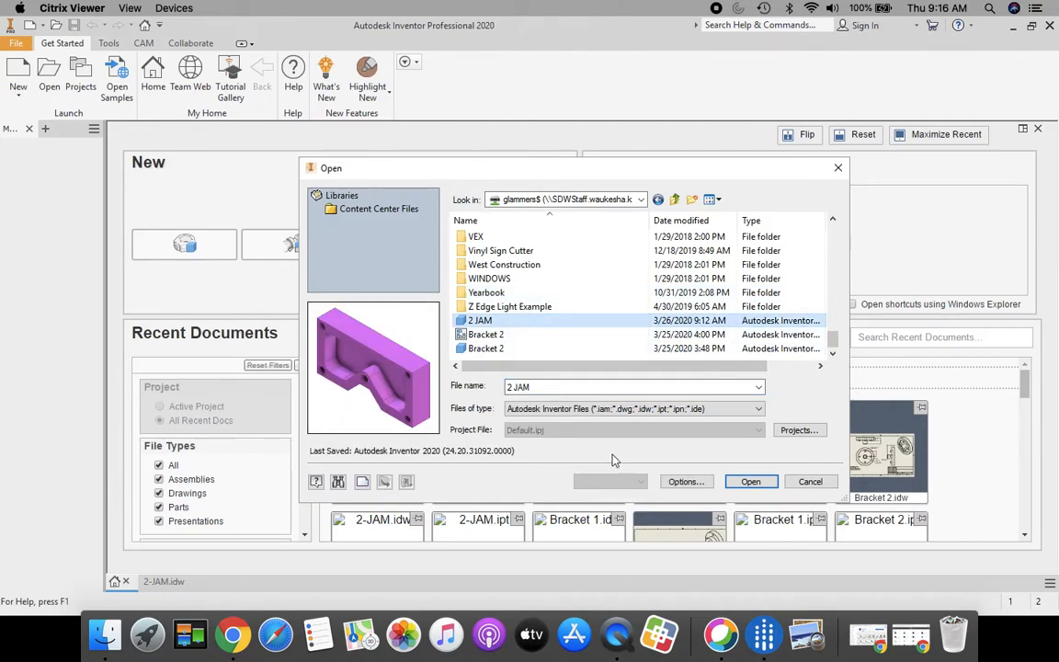
pyautogui.click(751, 482)
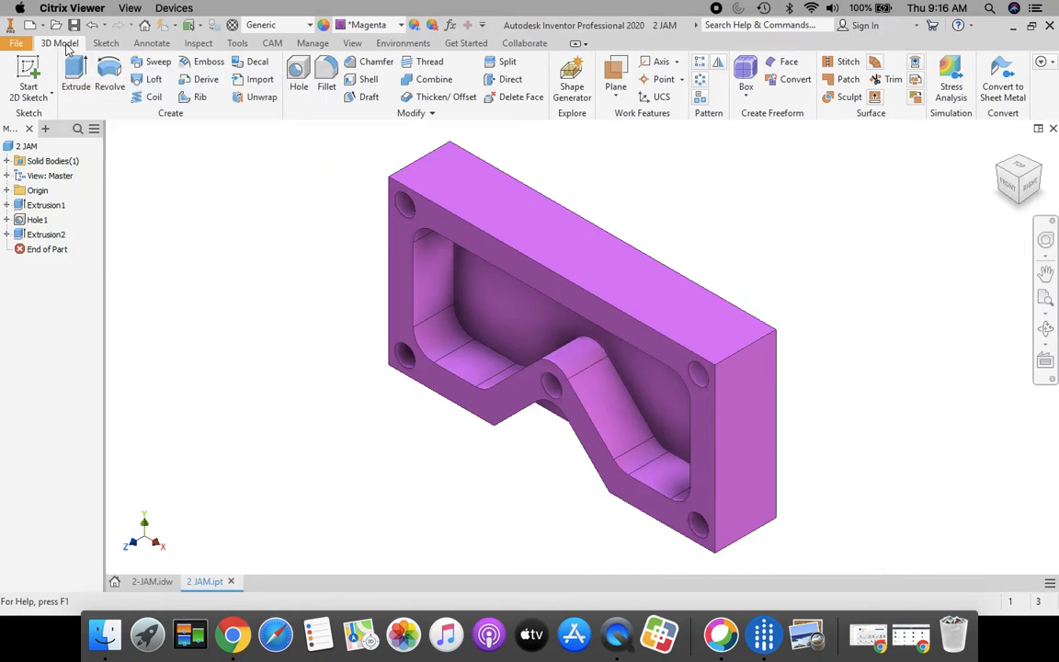
# Create a CAM milling setup with its work coordinate origin set to Model origin
pyautogui.click(272, 44)
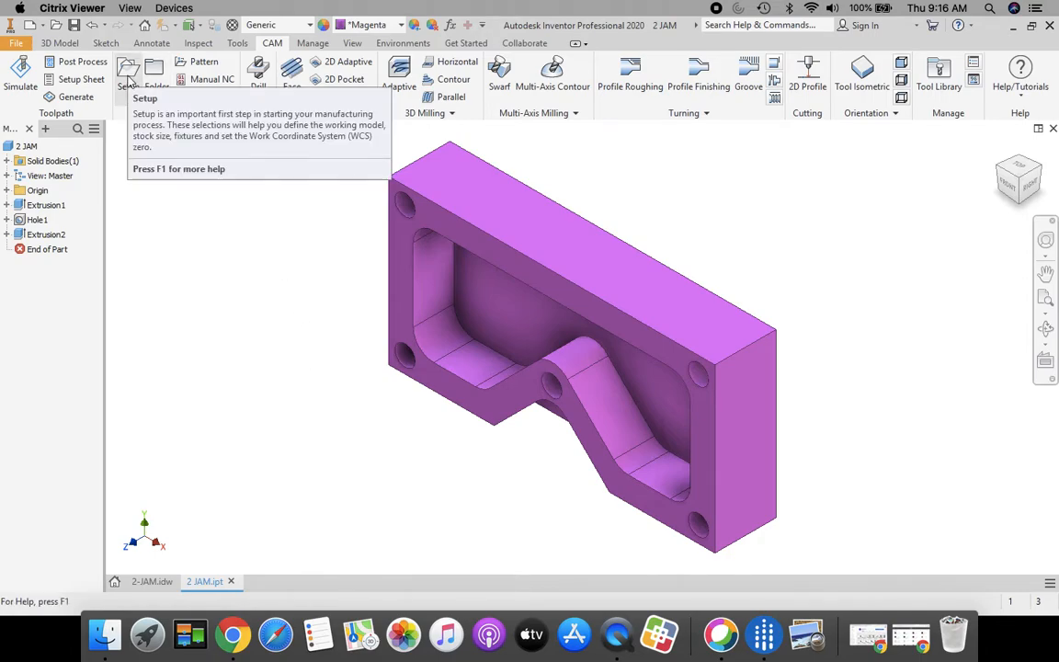
pyautogui.click(129, 81)
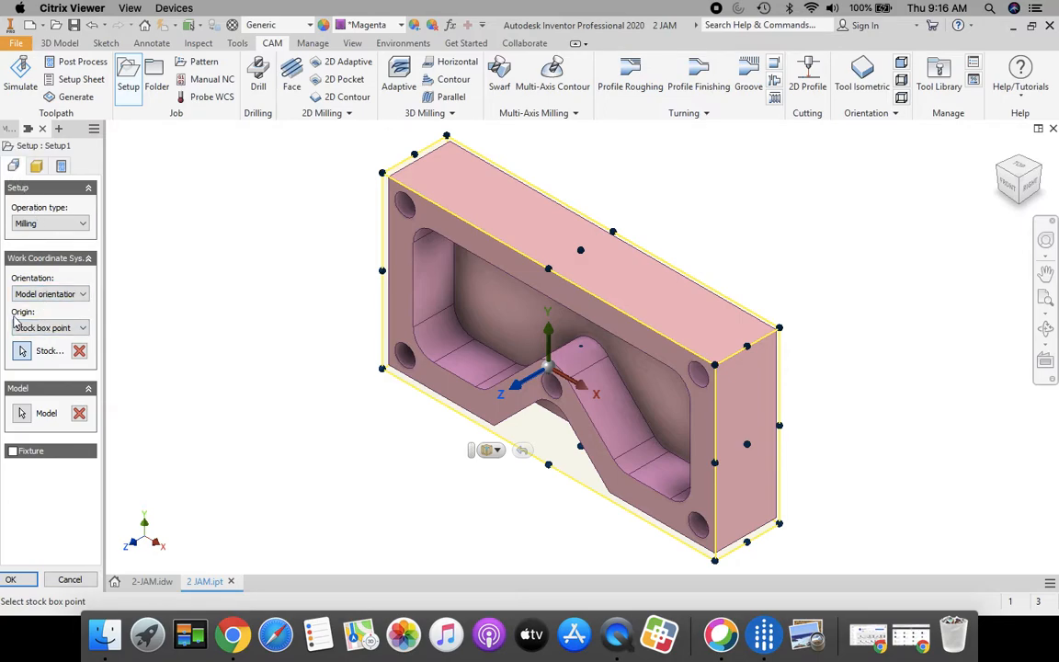
pyautogui.click(80, 328)
pyautogui.click(37, 338)
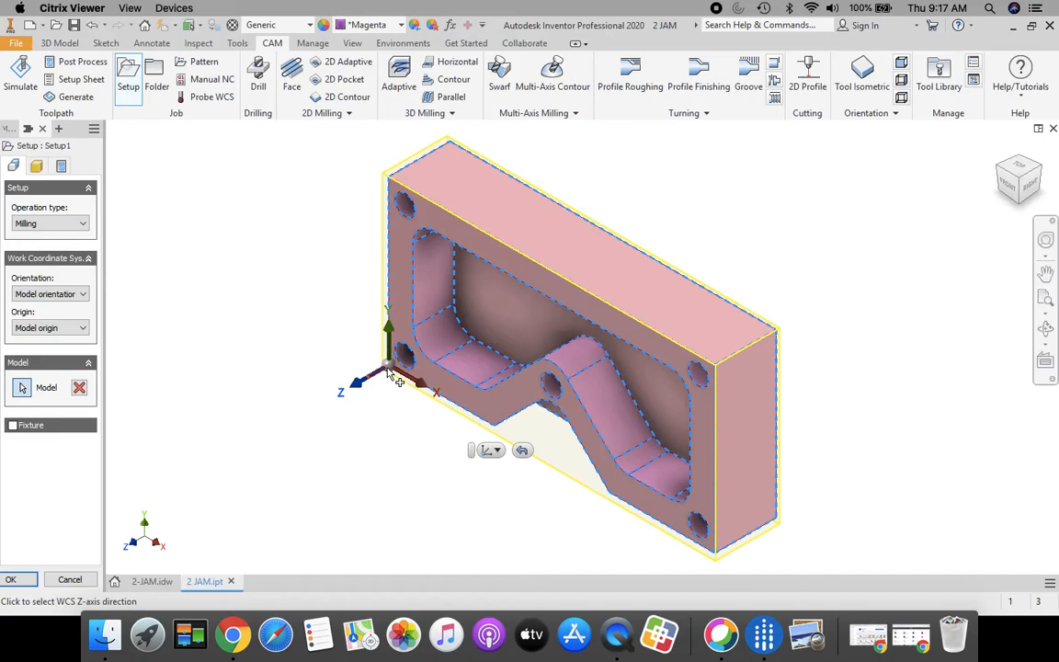
# Set the setup's stock offset mode to No additional stock, keeping the relative size box
pyautogui.click(36, 166)
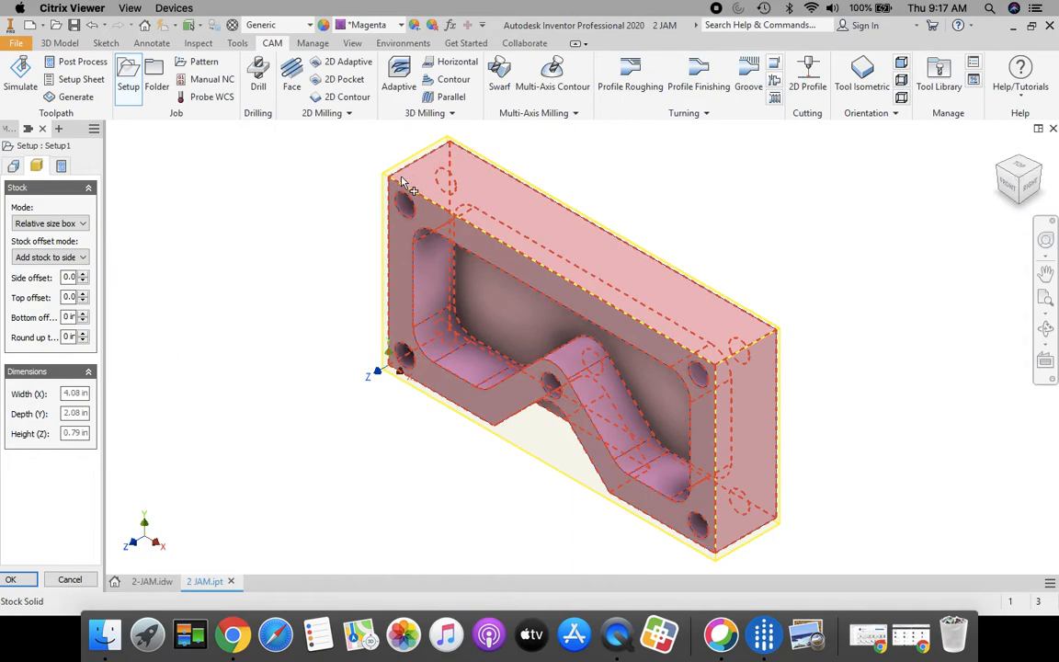
pyautogui.click(65, 257)
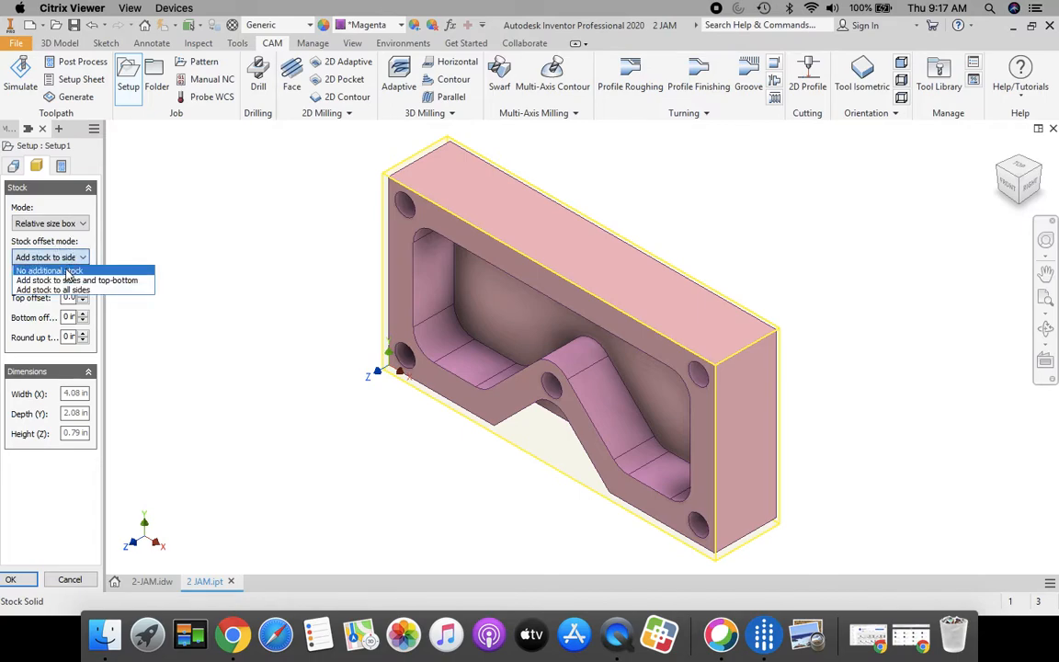
pyautogui.click(56, 271)
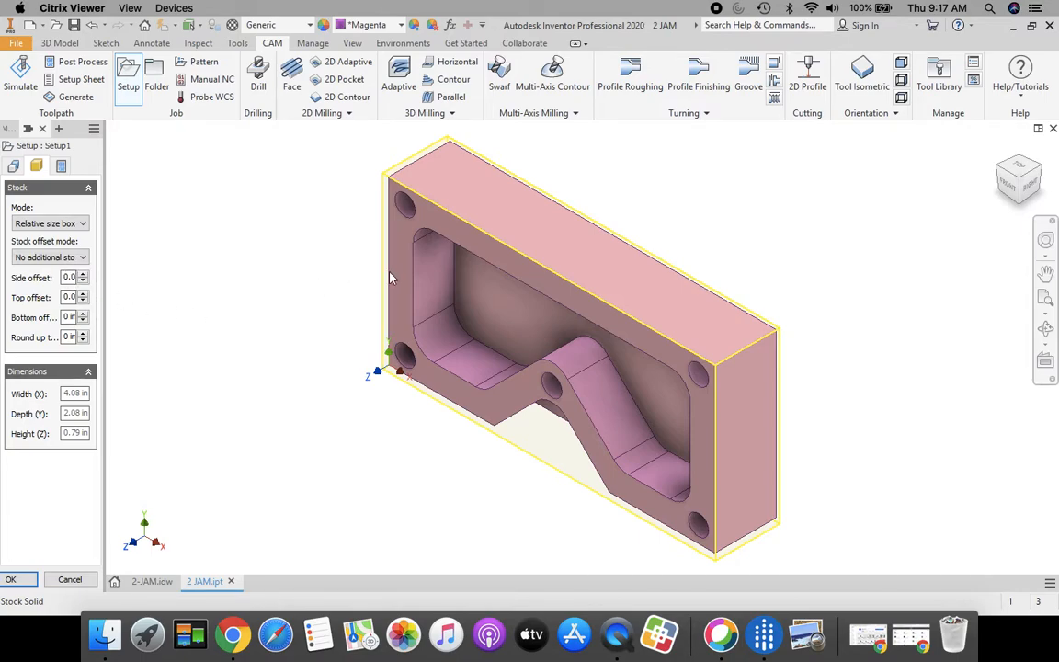
pyautogui.click(79, 258)
pyautogui.click(67, 271)
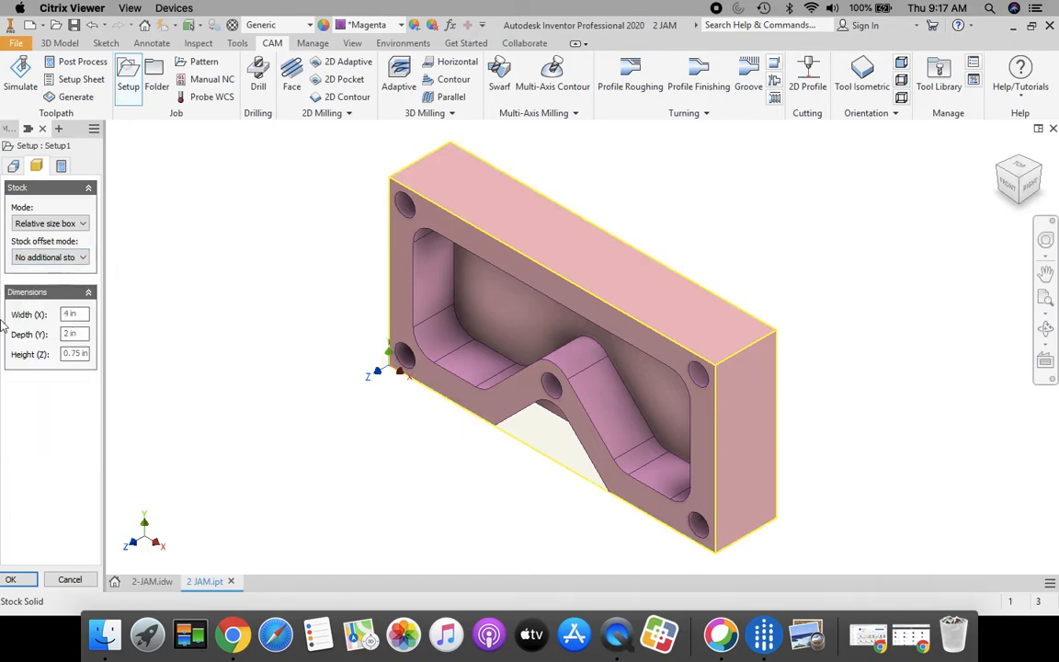
# Name the setup's program 2 JAM plus the operator's last name and accept the setup
pyautogui.click(62, 167)
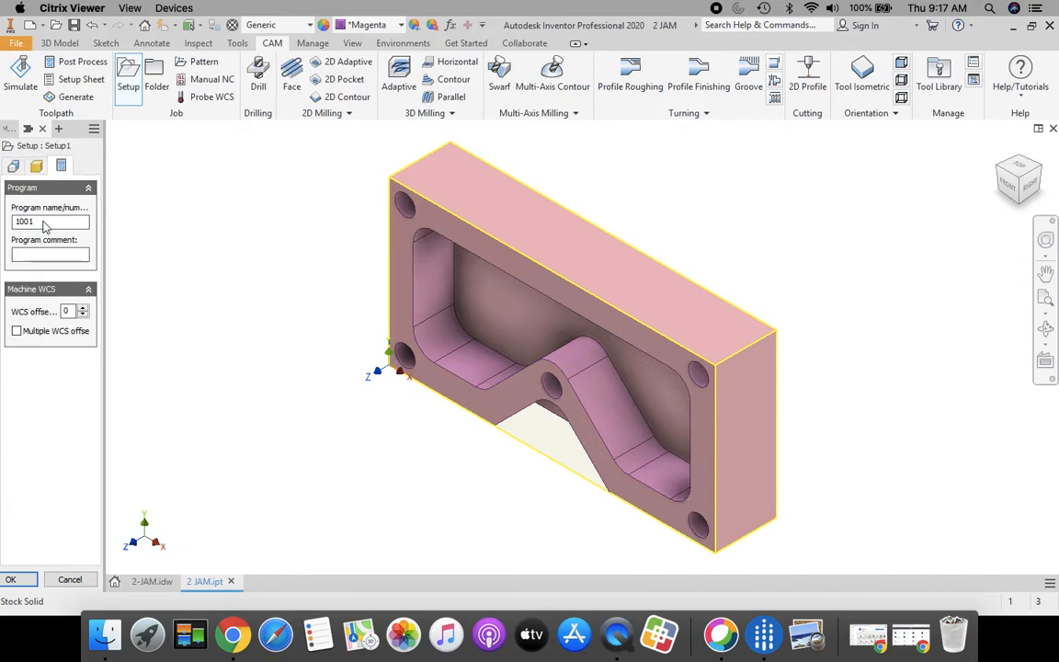
pyautogui.moveTo(42, 226); pyautogui.dragTo(13, 226)
pyautogui.write('2 JAM Lammers')
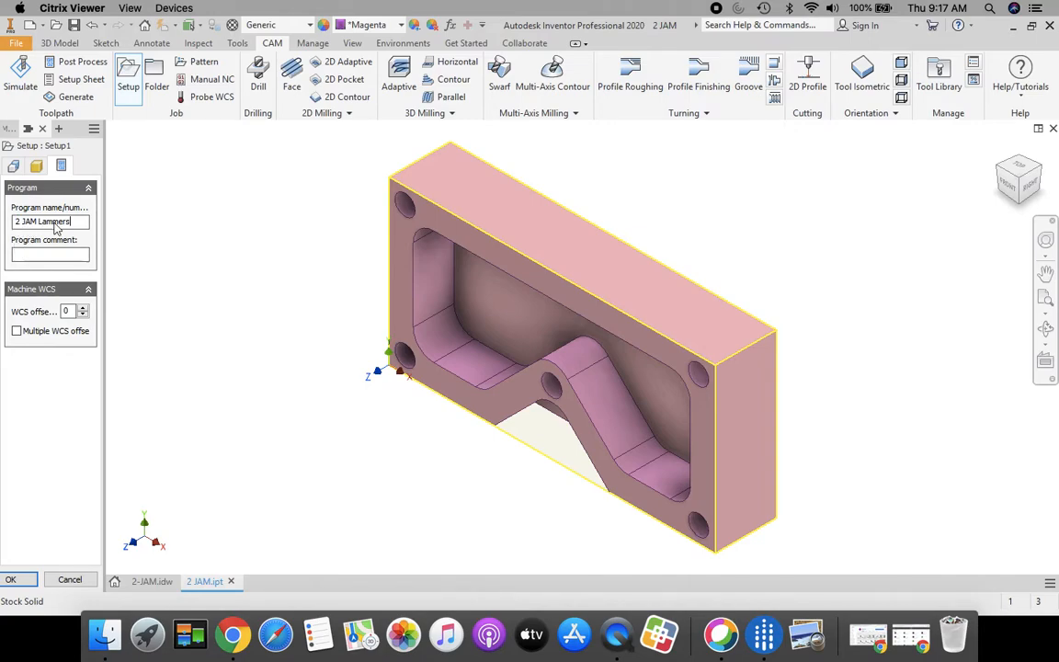
pyautogui.click(24, 580)
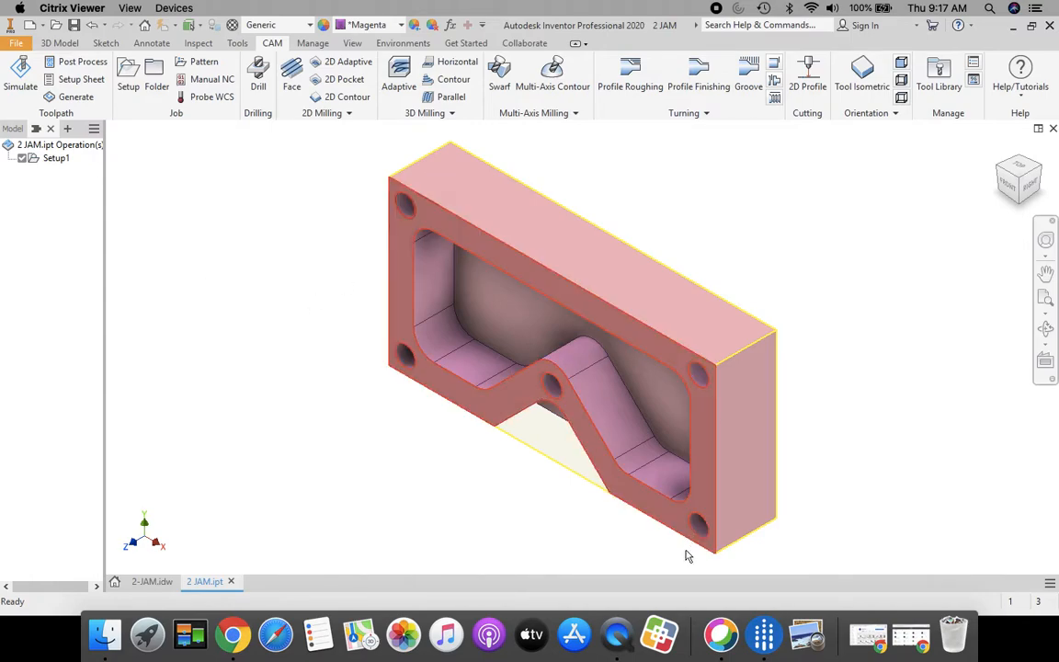
# Start a Drill operation and show the Butler MS Tool Library for its tool selection
pyautogui.click(261, 79)
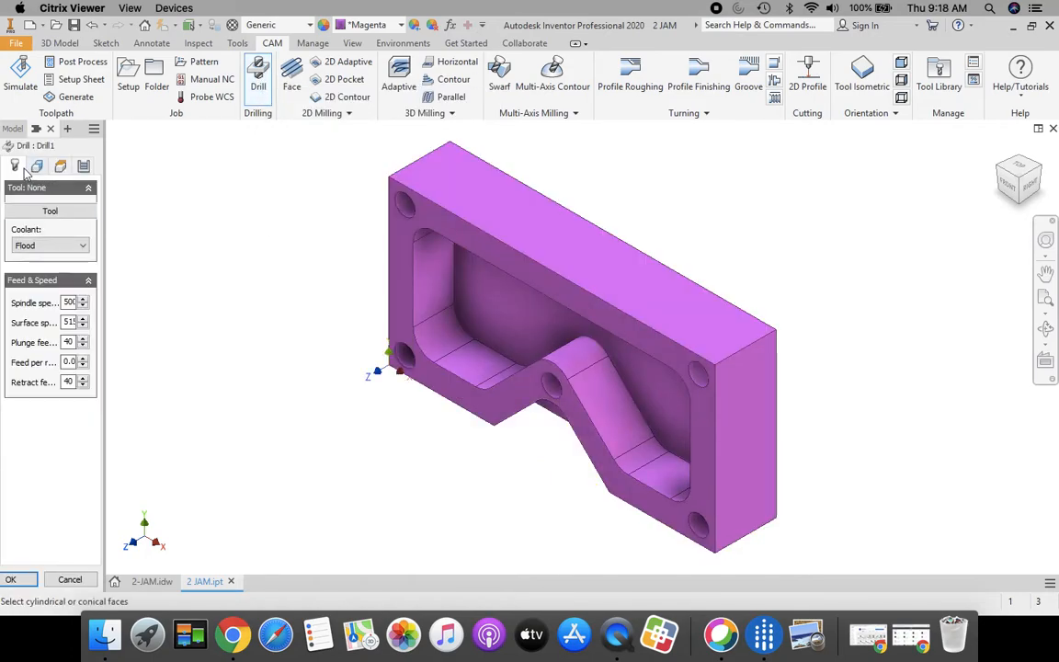
pyautogui.click(64, 214)
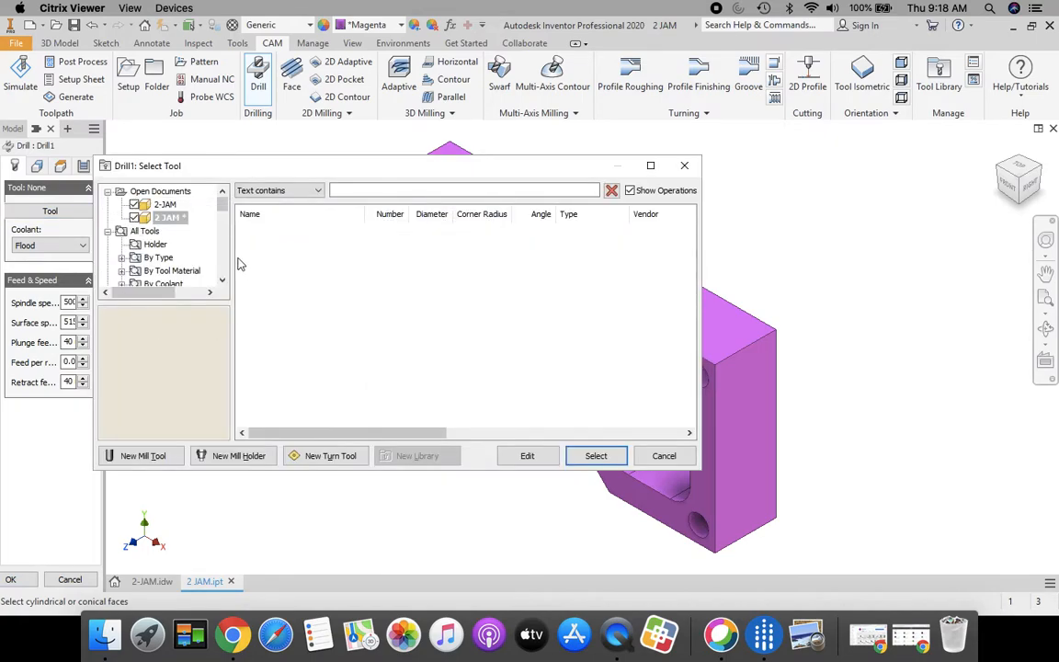
pyautogui.moveTo(224, 208); pyautogui.dragTo(223, 267)
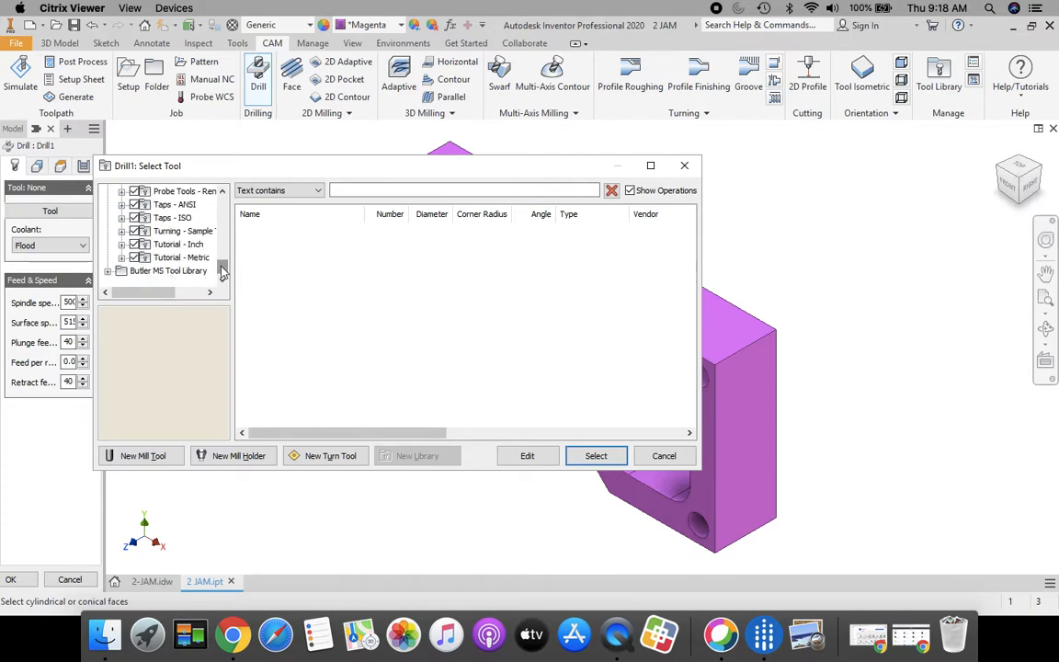
pyautogui.moveTo(221, 264); pyautogui.dragTo(224, 283)
pyautogui.click(147, 271)
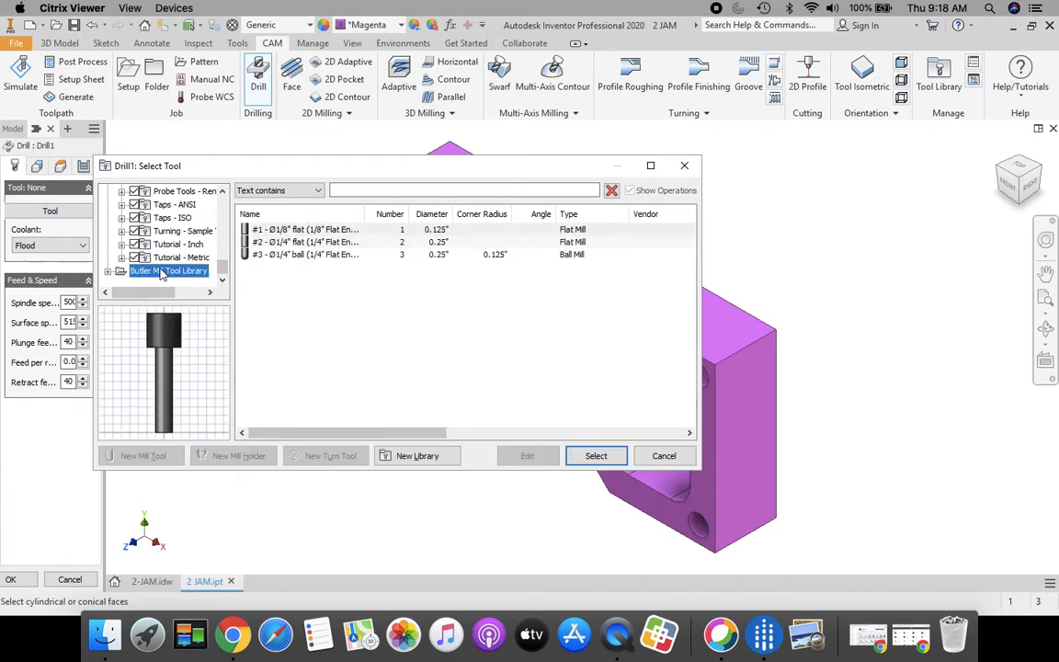
# Look at the cutters in the End Mills sample library
pyautogui.moveTo(222, 268); pyautogui.dragTo(220, 219)
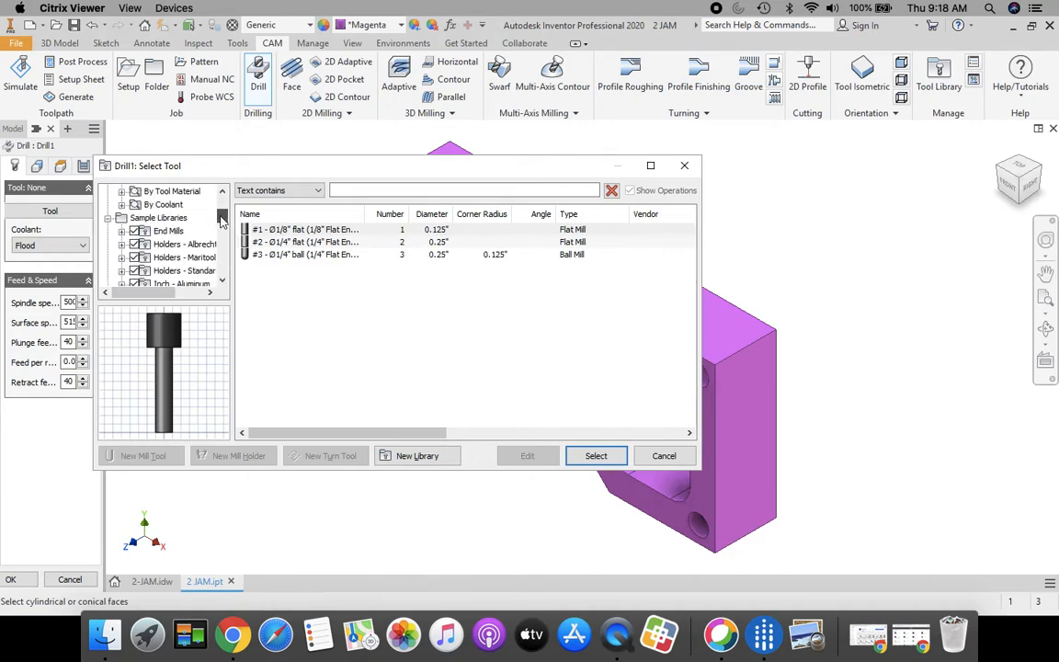
pyautogui.click(155, 218)
pyautogui.click(165, 232)
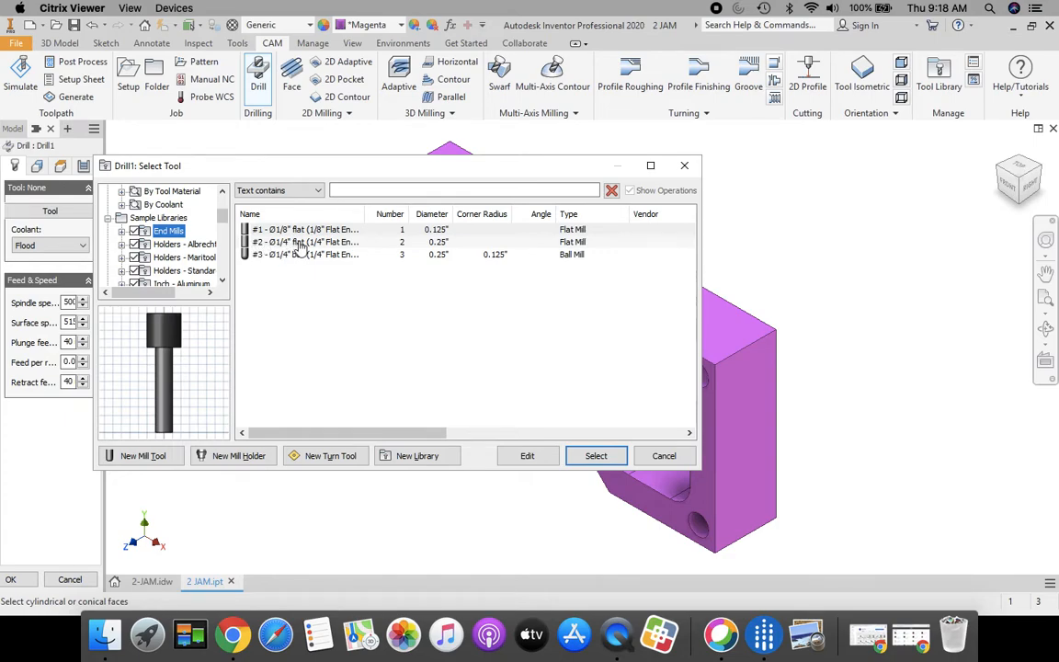
# Assign the #2 1/4" flat end mill from the Butler MS Tool Library to the drill operation
pyautogui.moveTo(221, 215); pyautogui.dragTo(230, 279)
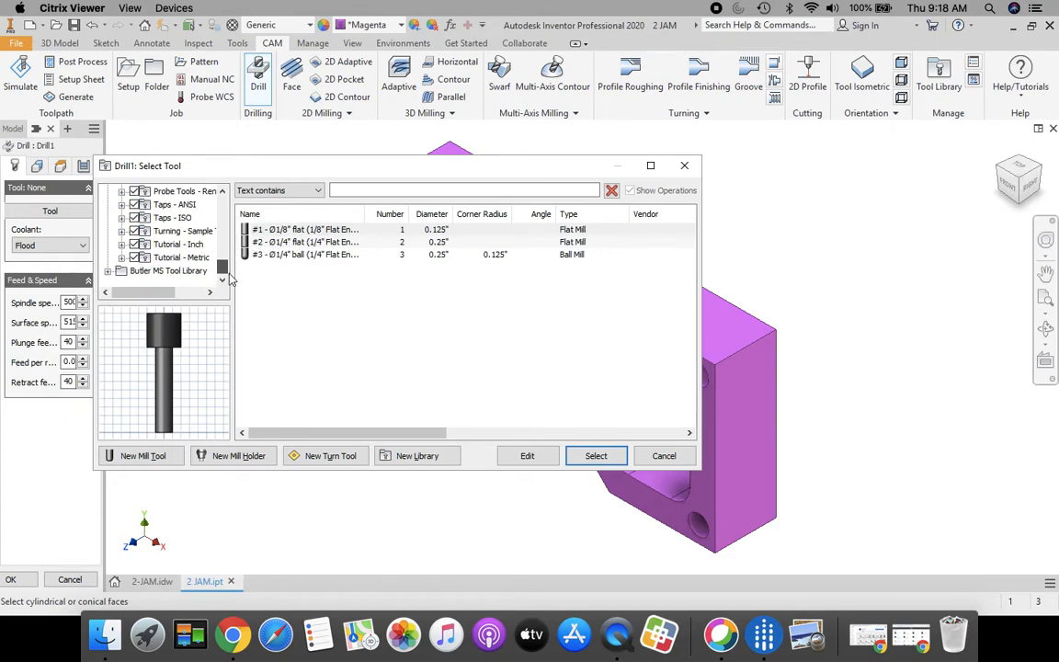
pyautogui.click(147, 272)
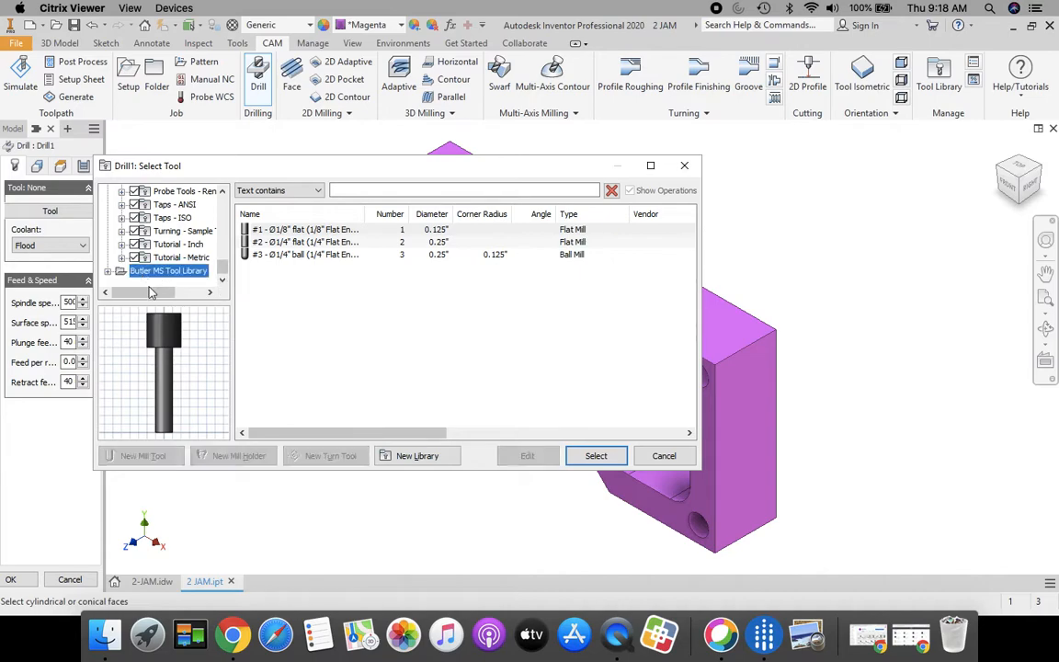
pyautogui.click(291, 243)
pyautogui.click(597, 455)
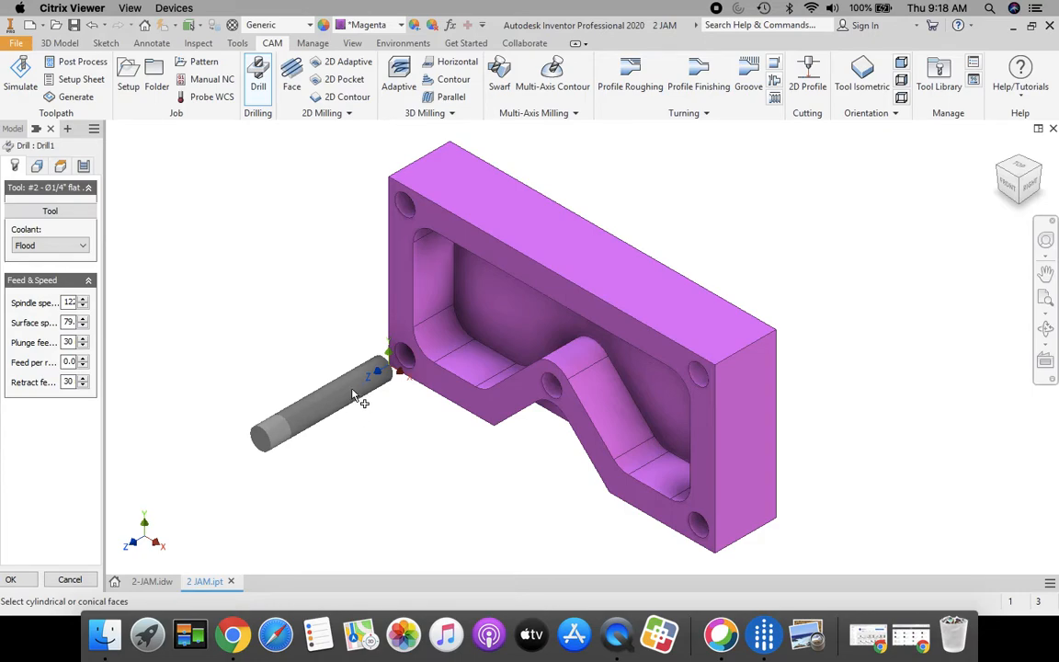
# Select the four corner holes and the middle hole as the drilling geometry
pyautogui.click(39, 168)
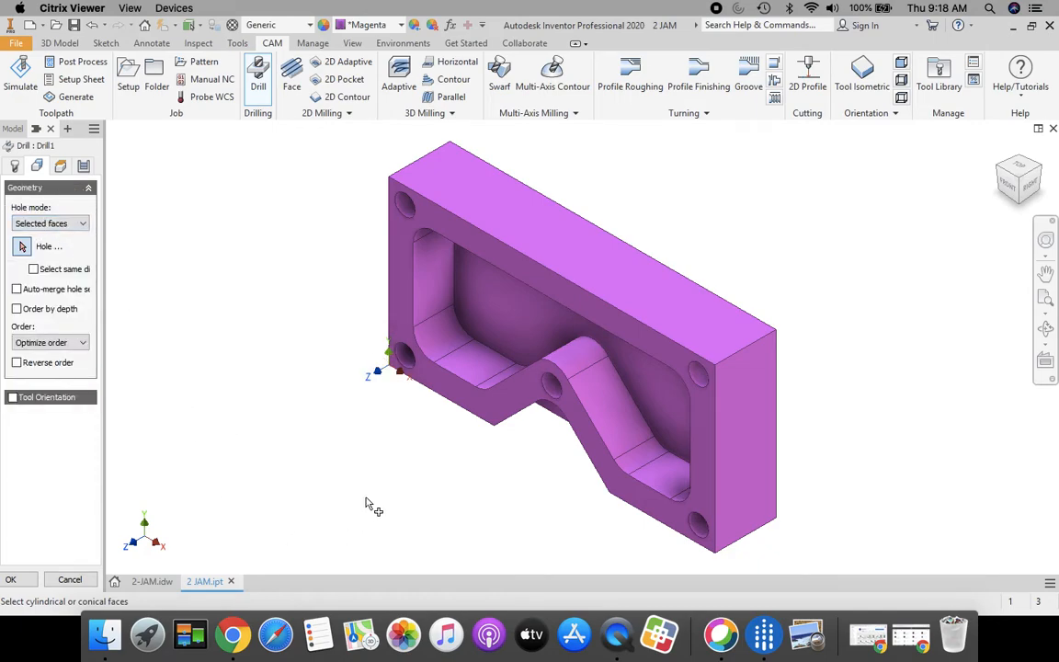
pyautogui.click(405, 358)
pyautogui.click(415, 219)
pyautogui.click(570, 372)
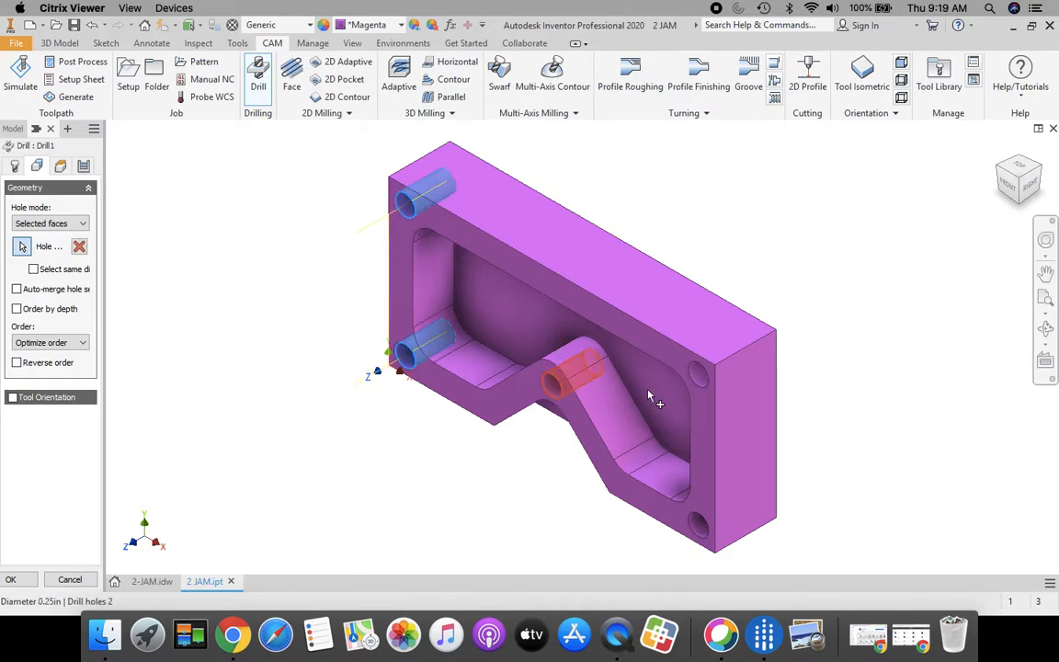
pyautogui.click(714, 383)
pyautogui.click(705, 520)
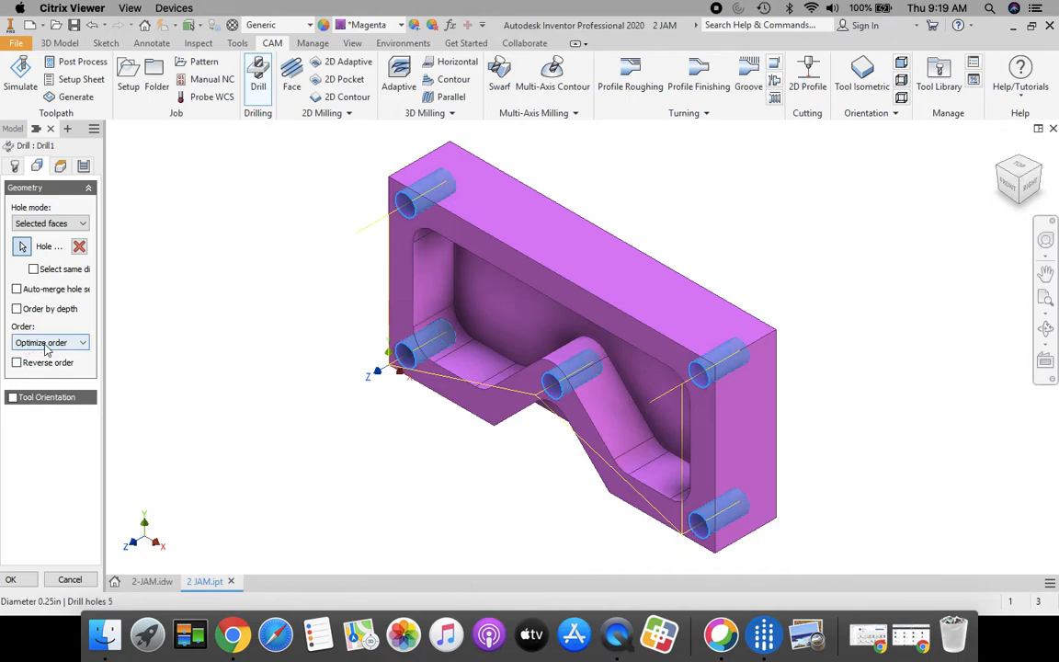
pyautogui.moveTo(45, 347)
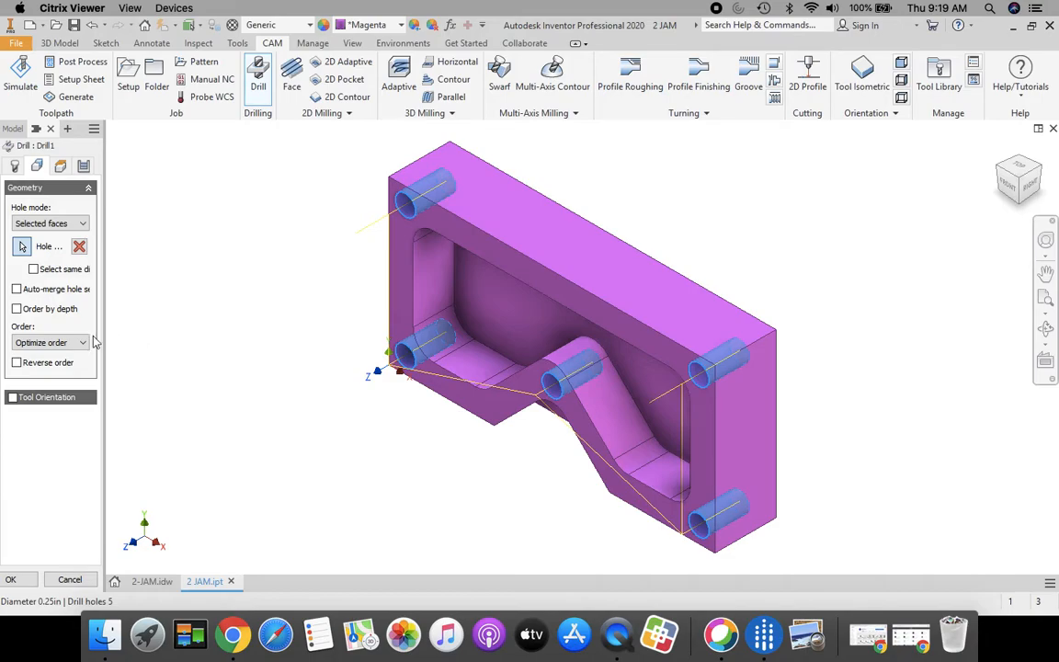
# Set the drill operation's clearance height to 2 in, referenced from Feed height
pyautogui.click(60, 166)
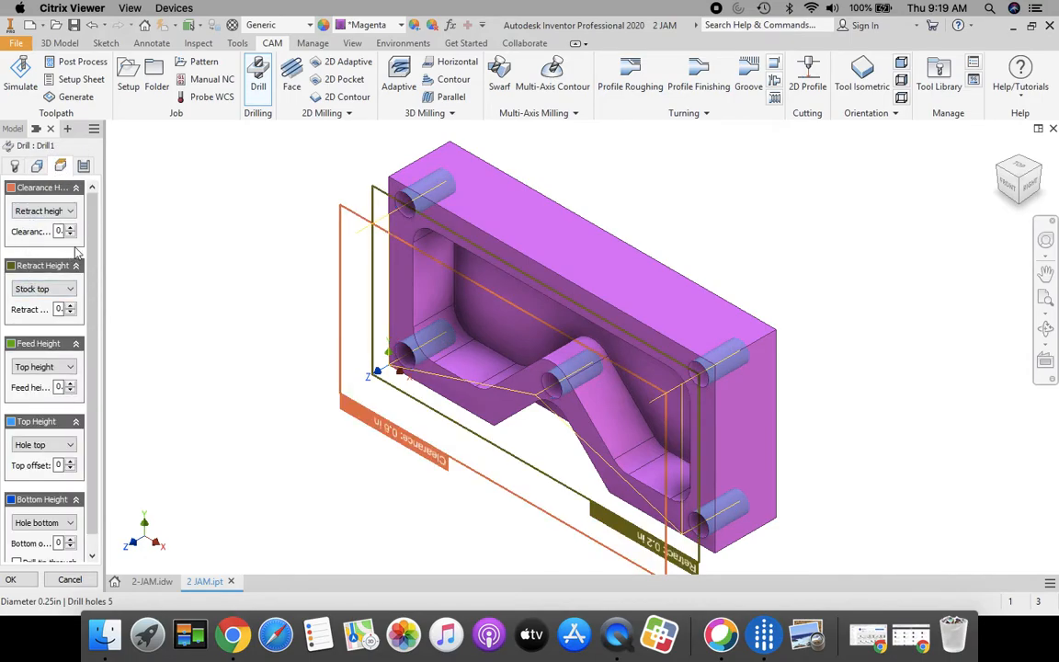
pyautogui.moveTo(104, 221); pyautogui.dragTo(116, 207)
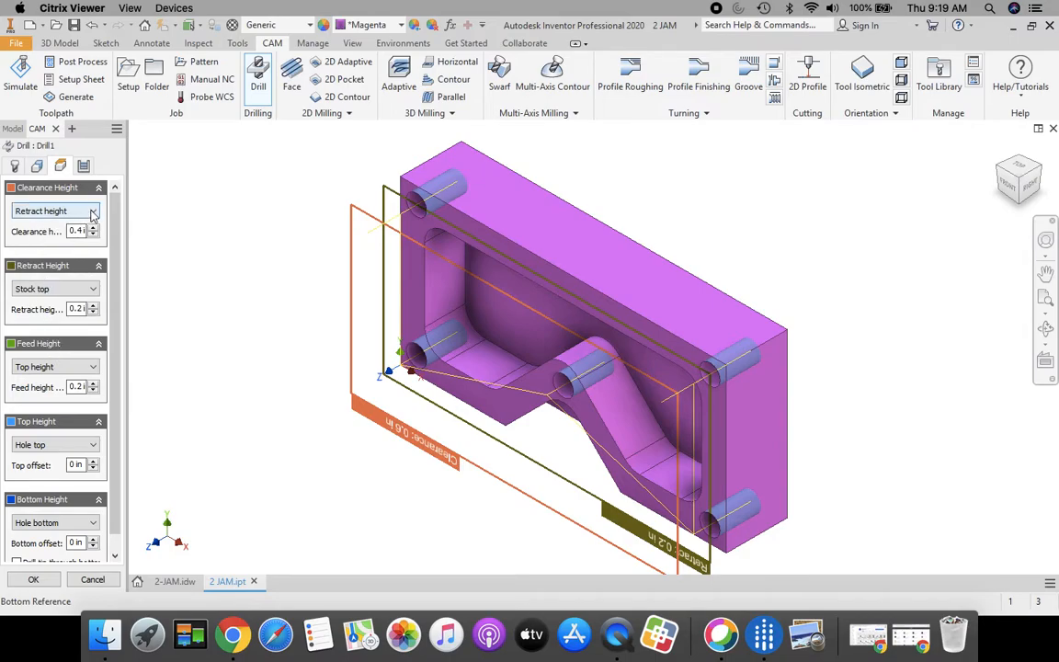
pyautogui.click(90, 212)
pyautogui.click(61, 262)
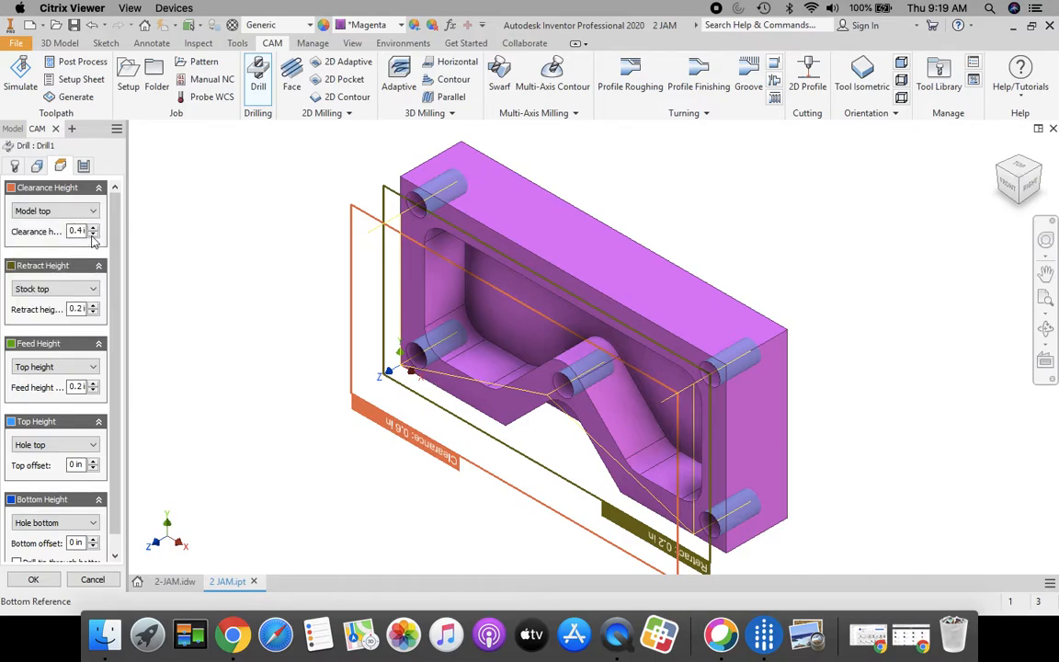
pyautogui.scroll(1, 94, 237)
pyautogui.click(94, 236)
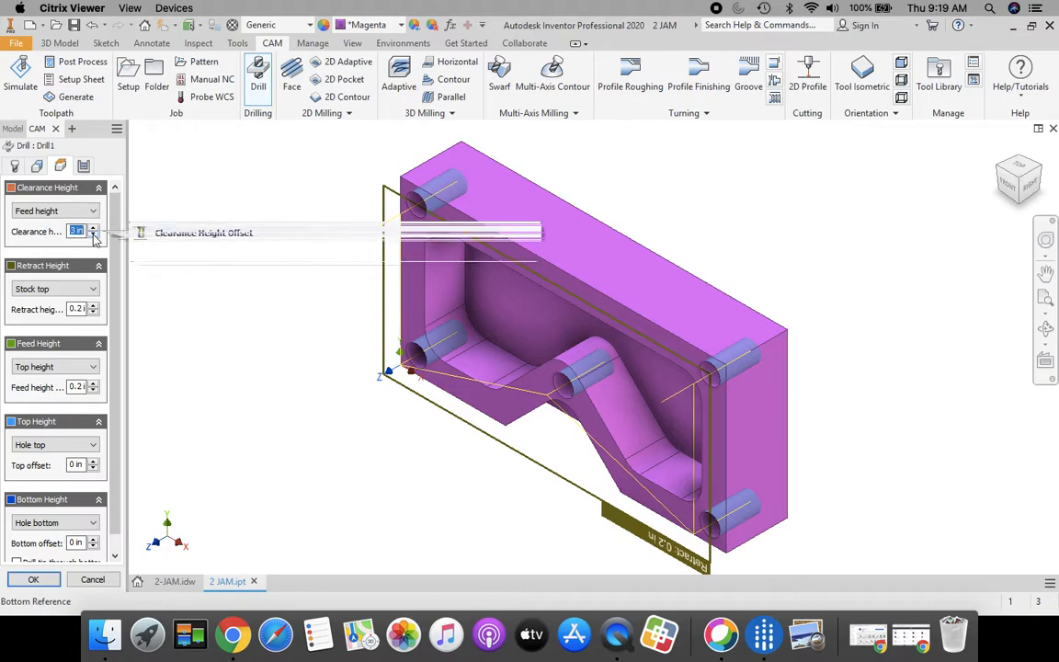
# Reference the drill operation's retract and feed heights from Model top and finish the operation with the Drilling - rapid out cycle
pyautogui.click(55, 287)
pyautogui.click(55, 339)
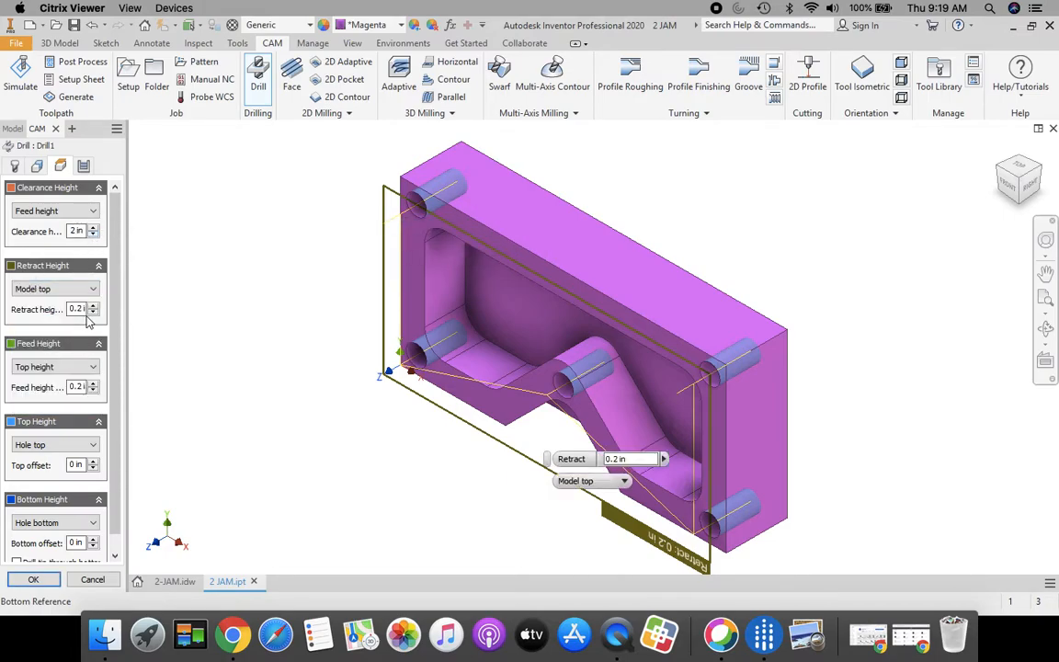
pyautogui.click(53, 367)
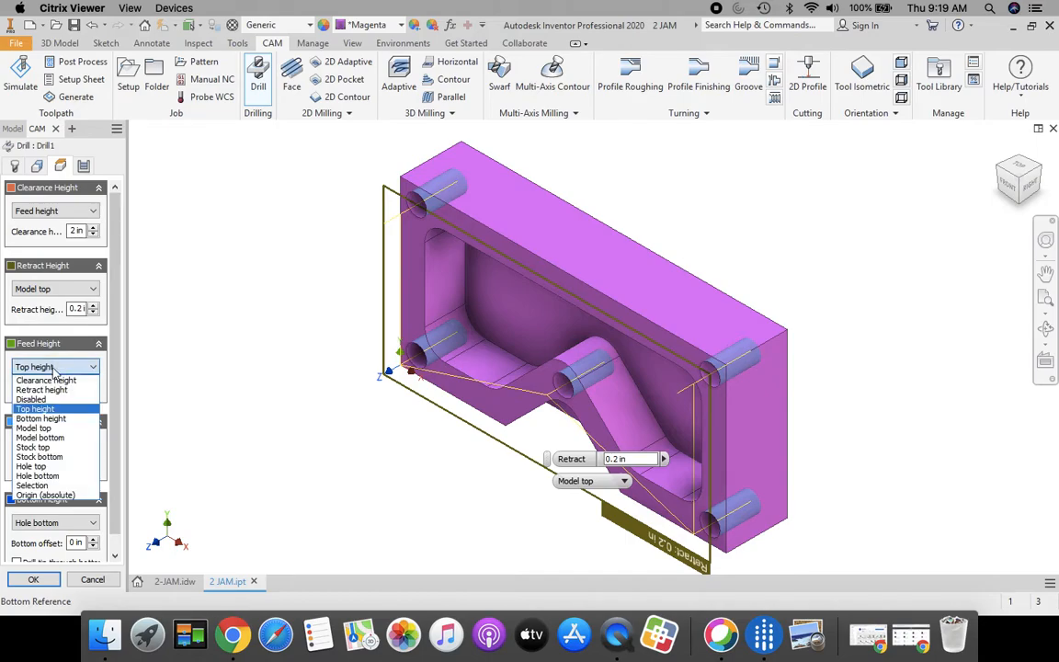
pyautogui.click(35, 427)
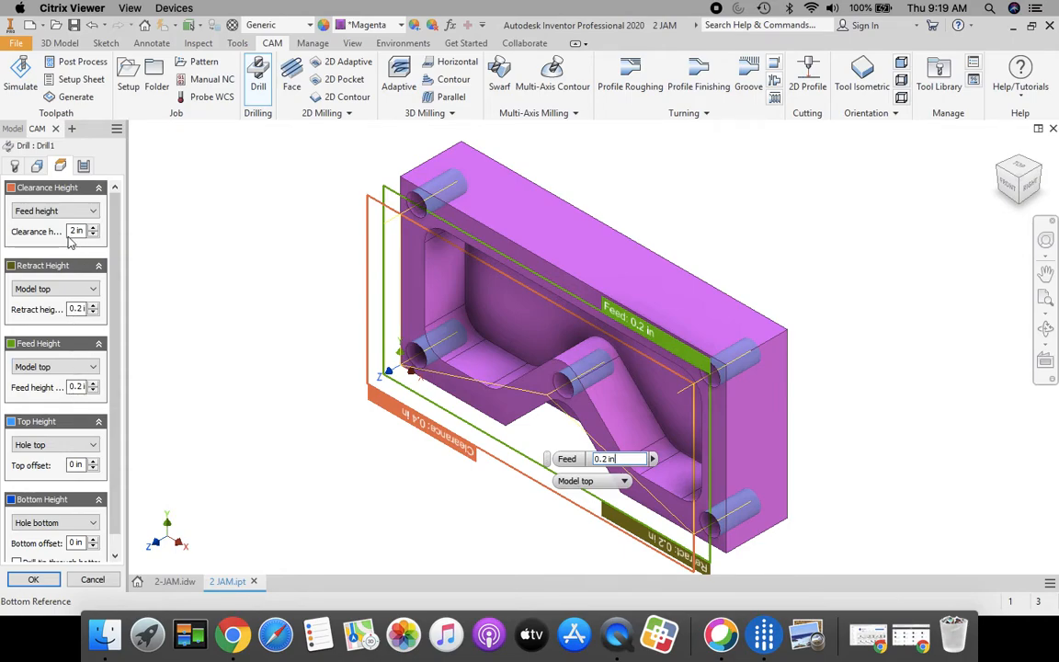
pyautogui.click(83, 166)
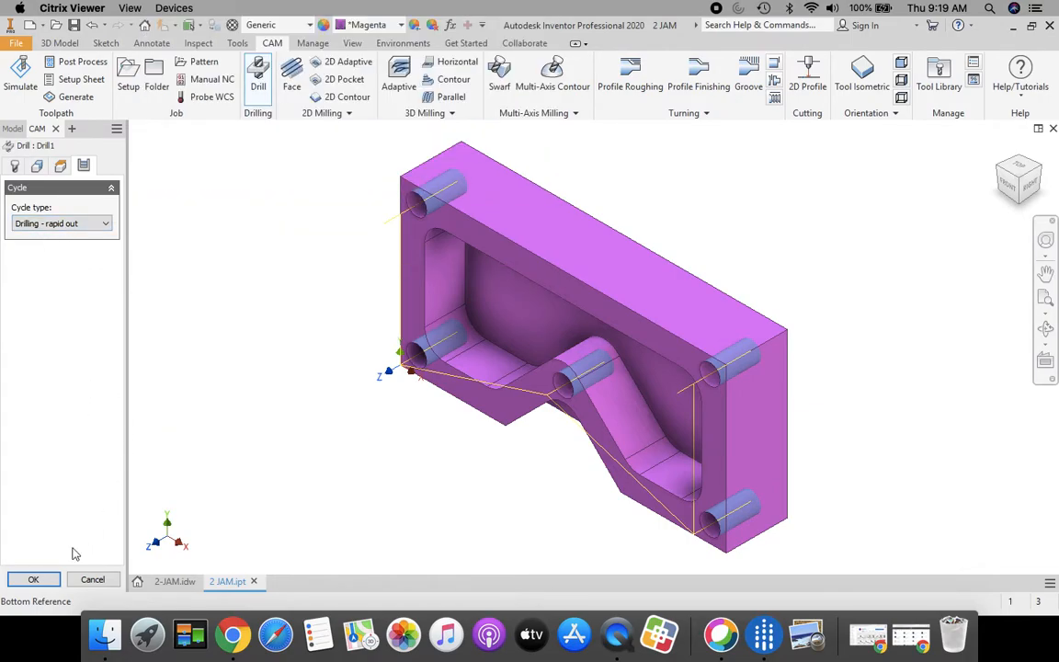
pyautogui.click(33, 579)
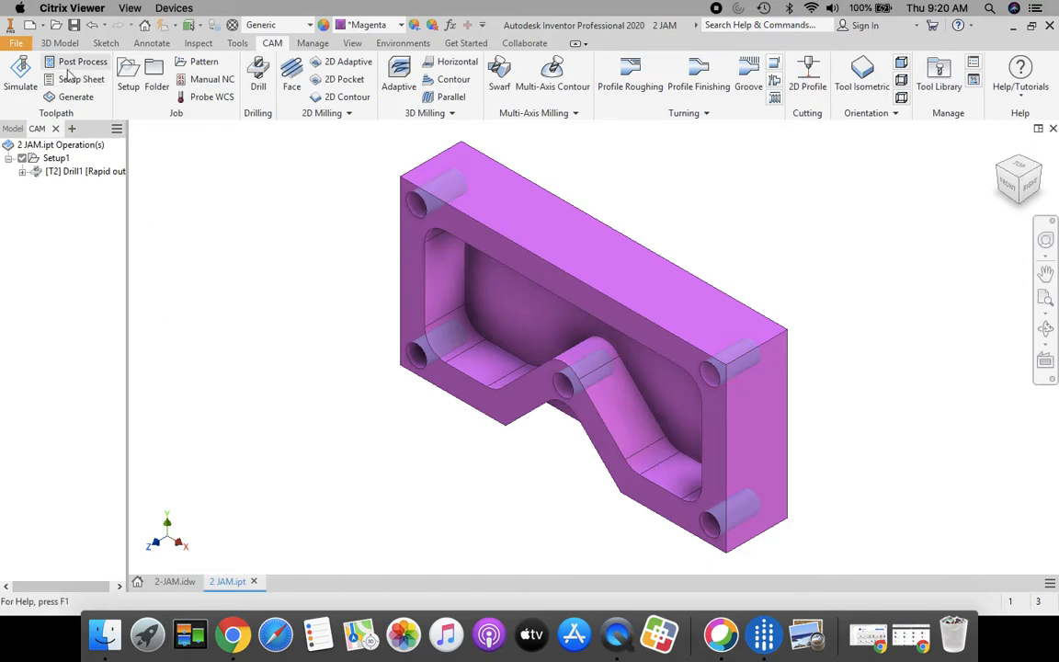
# Simulate the drilling toolpath with the stock shown, play it through the five holes and close the simulation
pyautogui.click(20, 73)
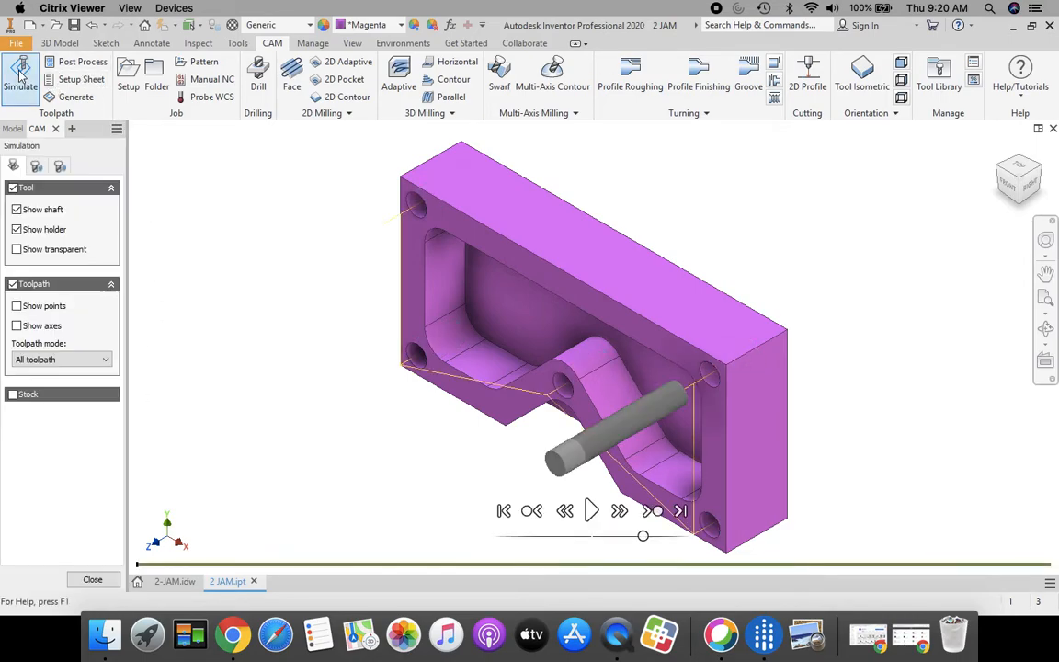
pyautogui.click(13, 395)
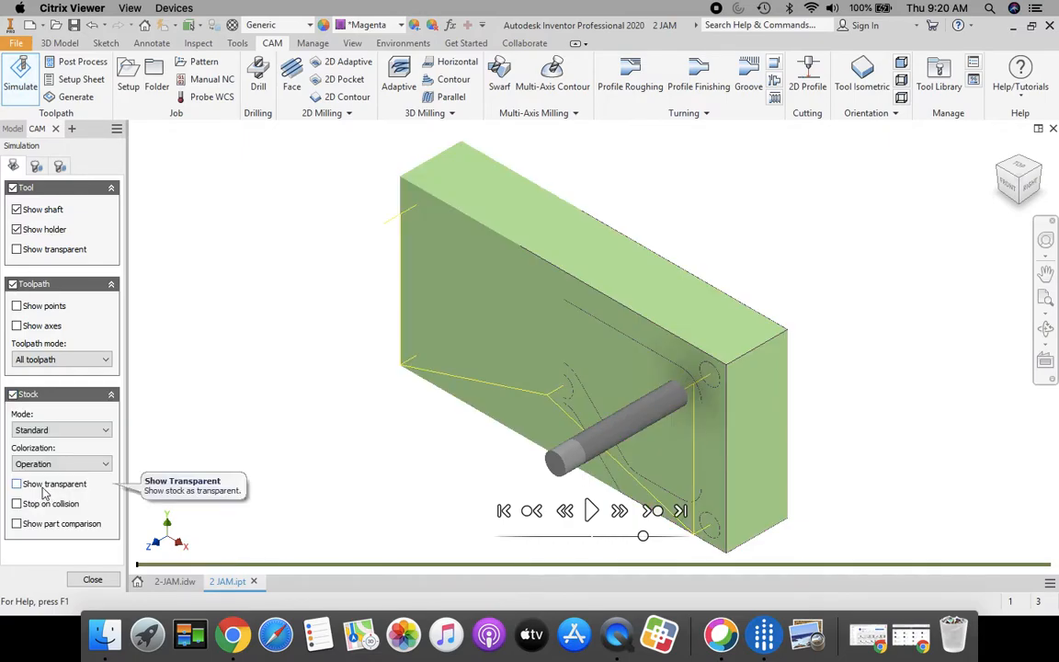
pyautogui.click(591, 513)
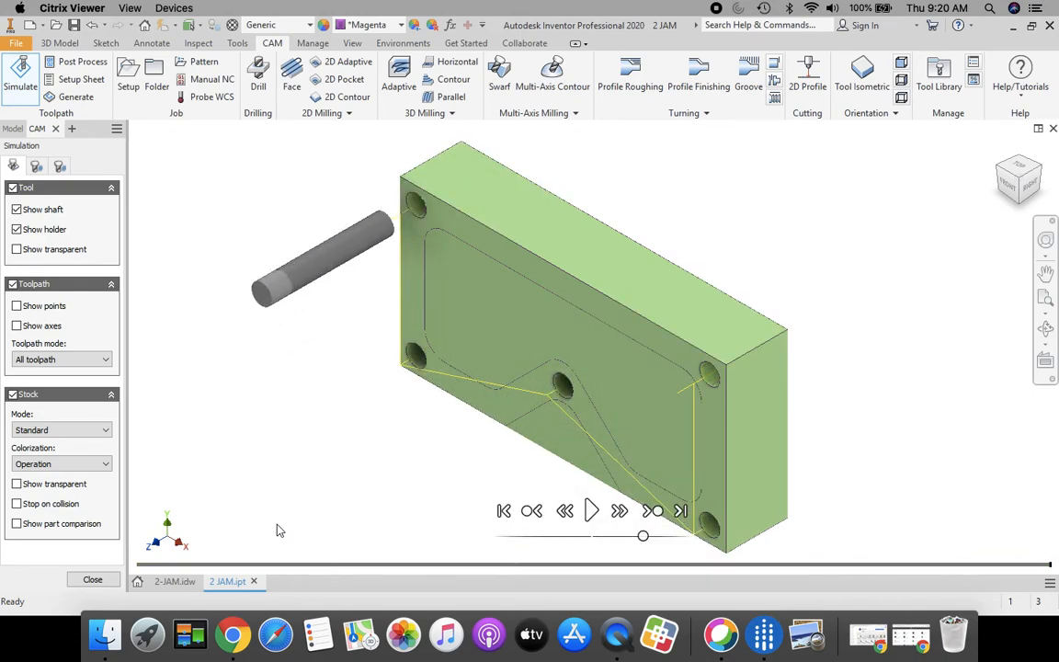
pyautogui.click(92, 579)
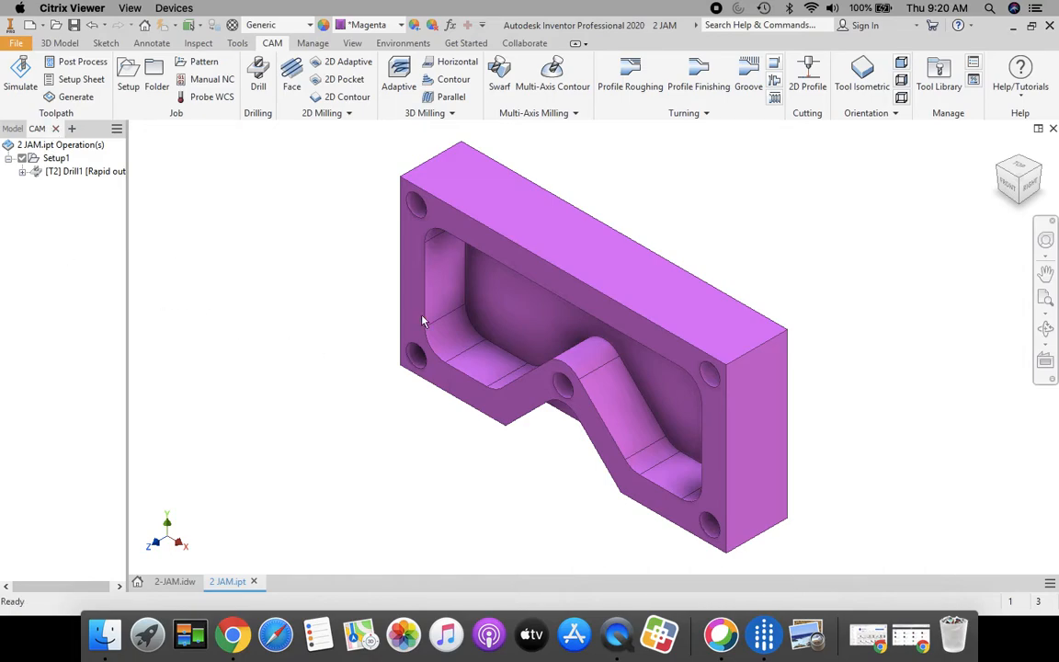
# Start a 2D Pocket operation and assign it the #2 1/4" flat end mill from the tool libraries
pyautogui.click(346, 81)
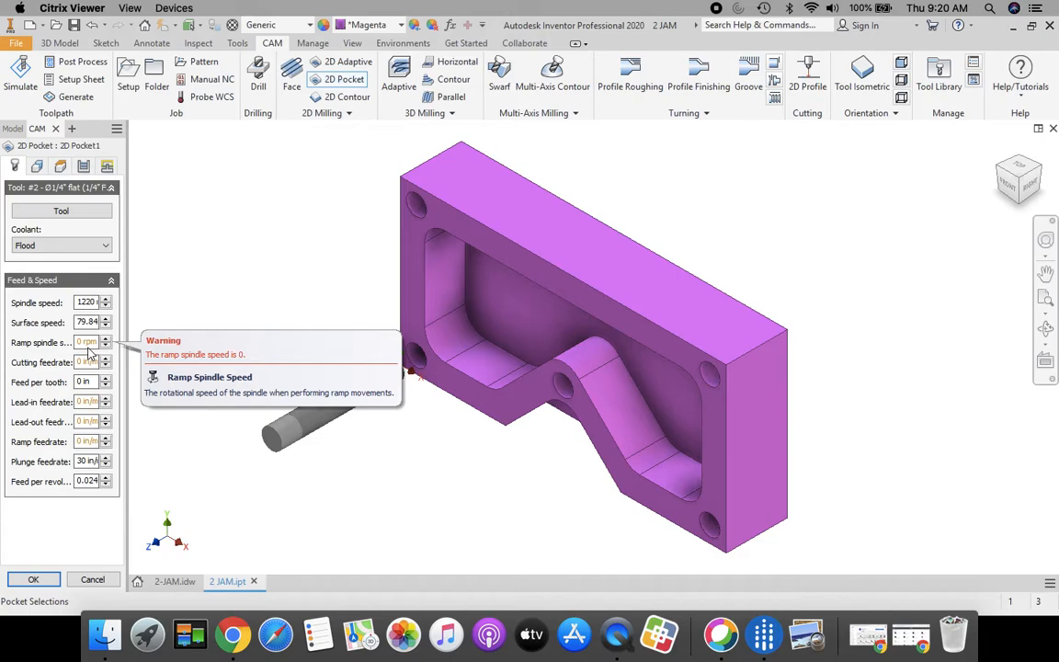
pyautogui.click(61, 212)
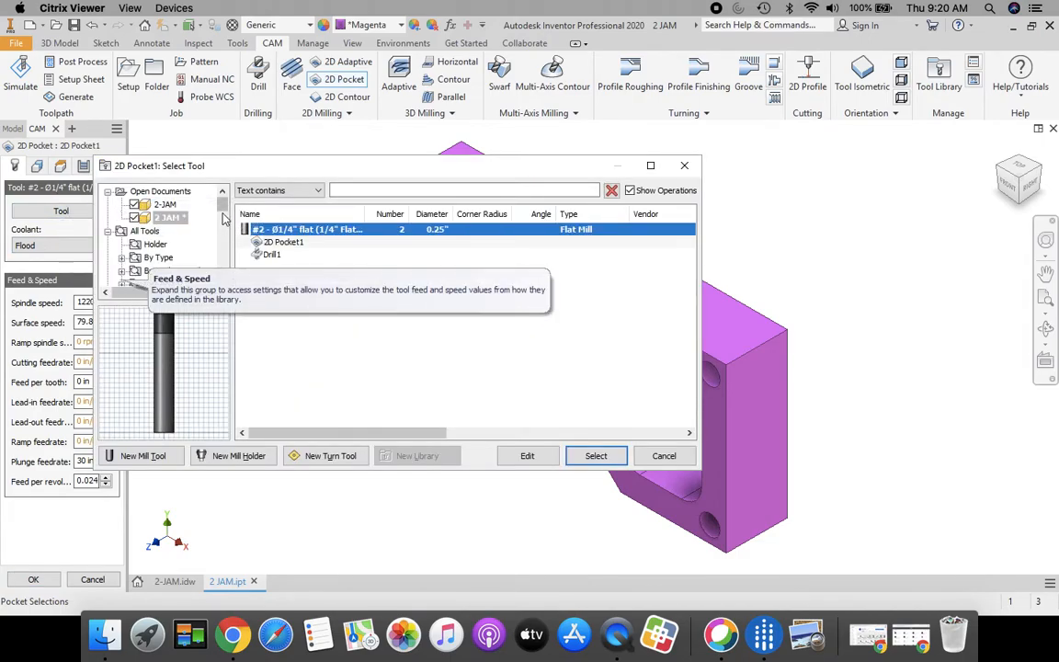
pyautogui.scroll(-5, 184, 225)
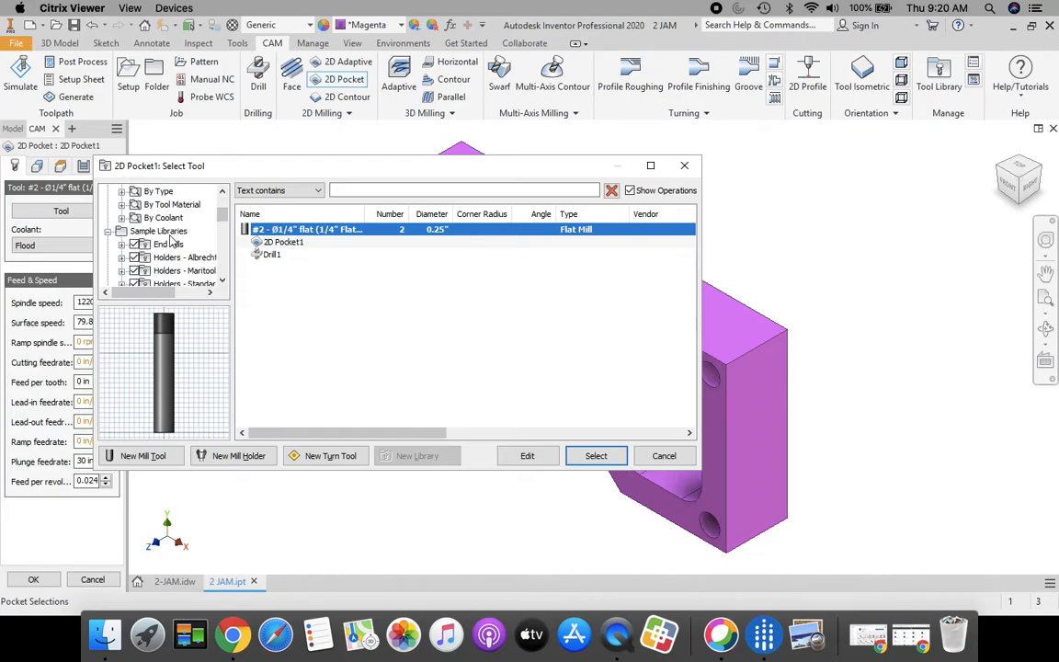
pyautogui.click(168, 244)
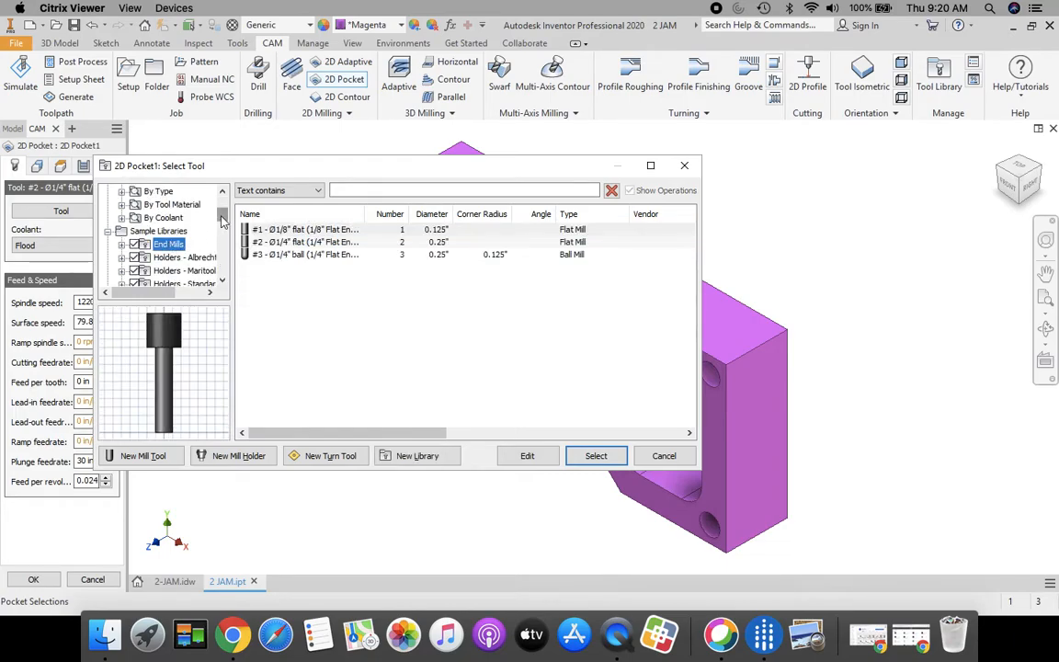
pyautogui.scroll(-2, 222, 237)
pyautogui.scroll(-5, 221, 237)
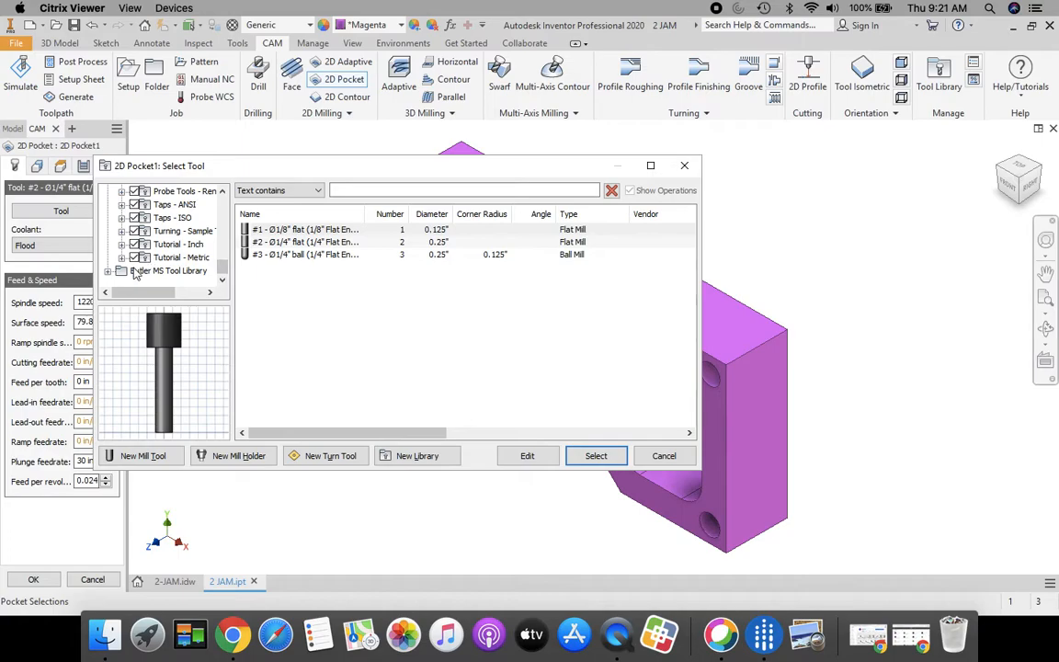
pyautogui.click(150, 272)
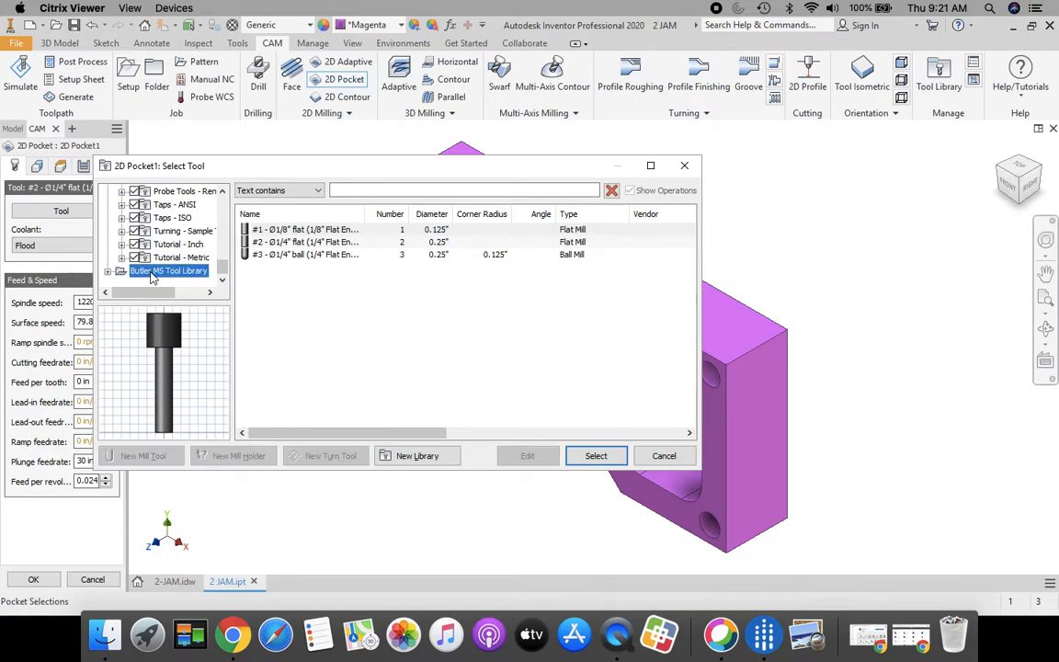
pyautogui.click(291, 242)
pyautogui.click(608, 459)
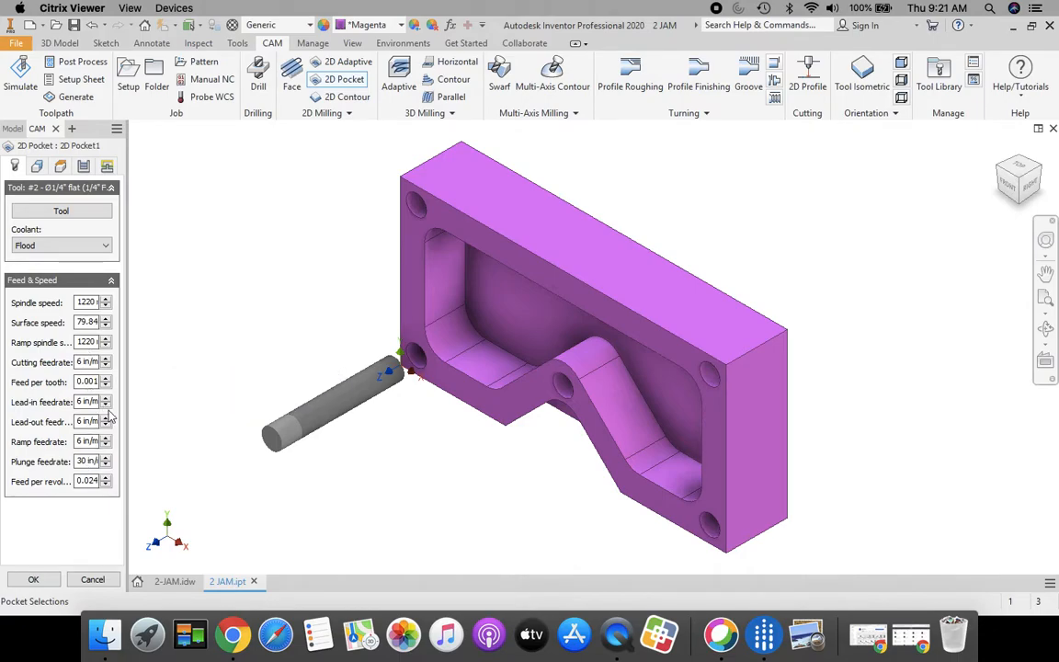
# Select the floor of the triangular notch and the floor of the large pocket as the 2D pocket geometry
pyautogui.click(37, 166)
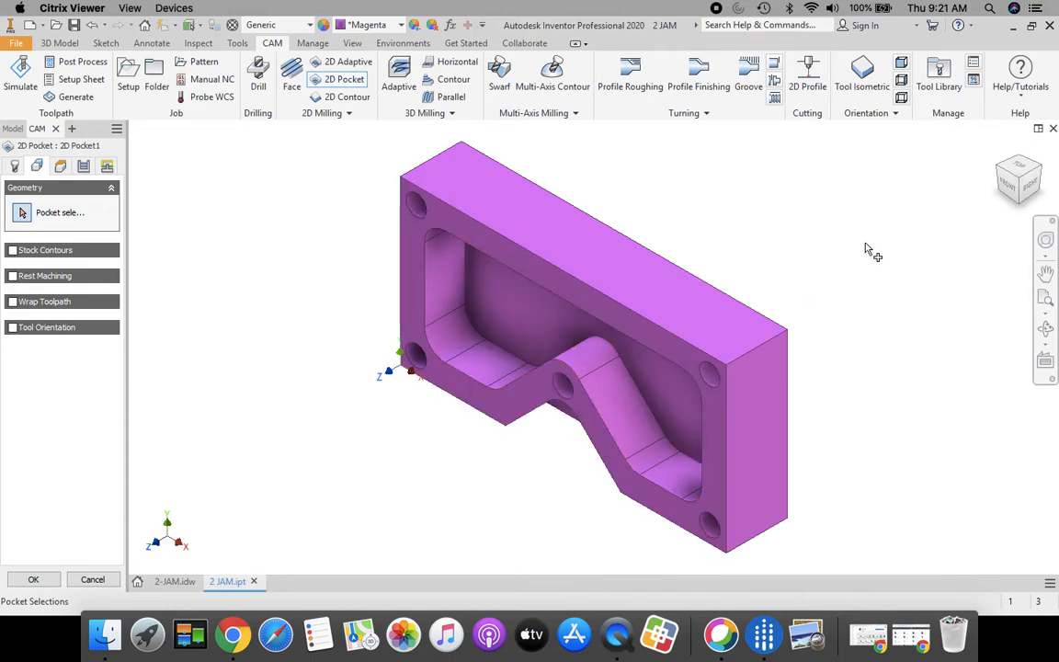
pyautogui.click(1020, 204)
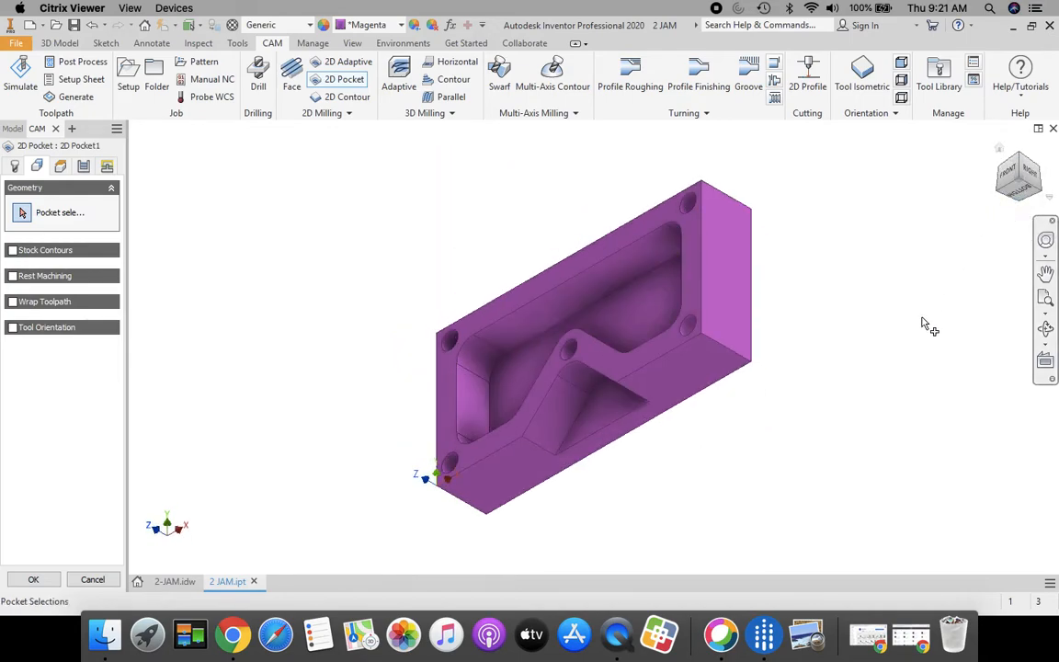
pyautogui.click(604, 418)
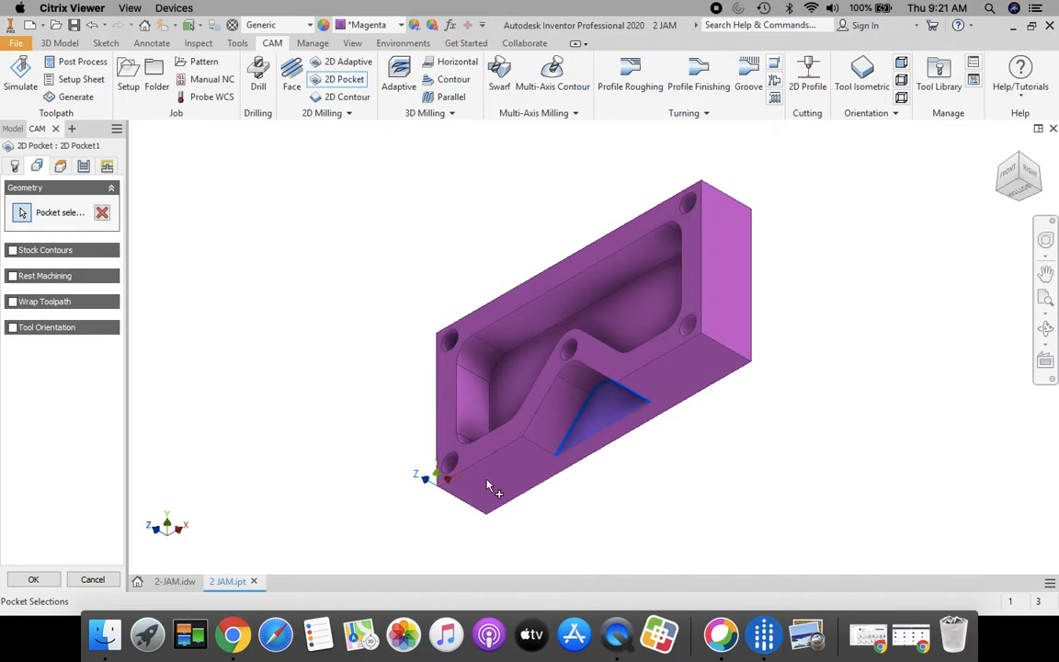
pyautogui.click(520, 384)
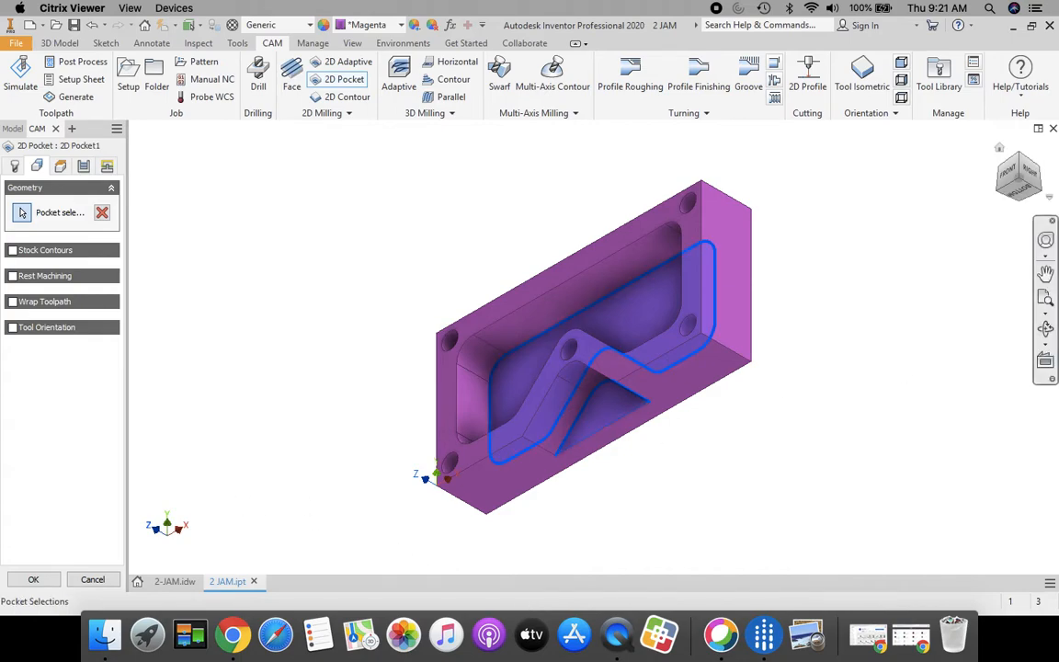
pyautogui.click(1000, 149)
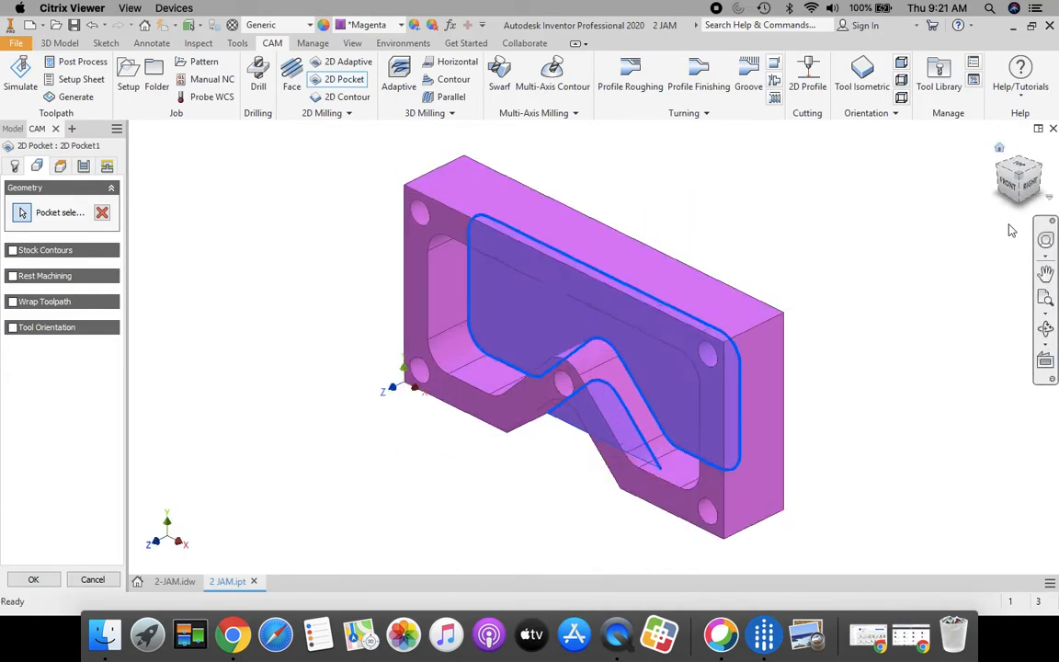
# Reference the pocket operation's clearance, retract and feed heights from Model top, with a clearance offset of 0.2 in
pyautogui.click(59, 166)
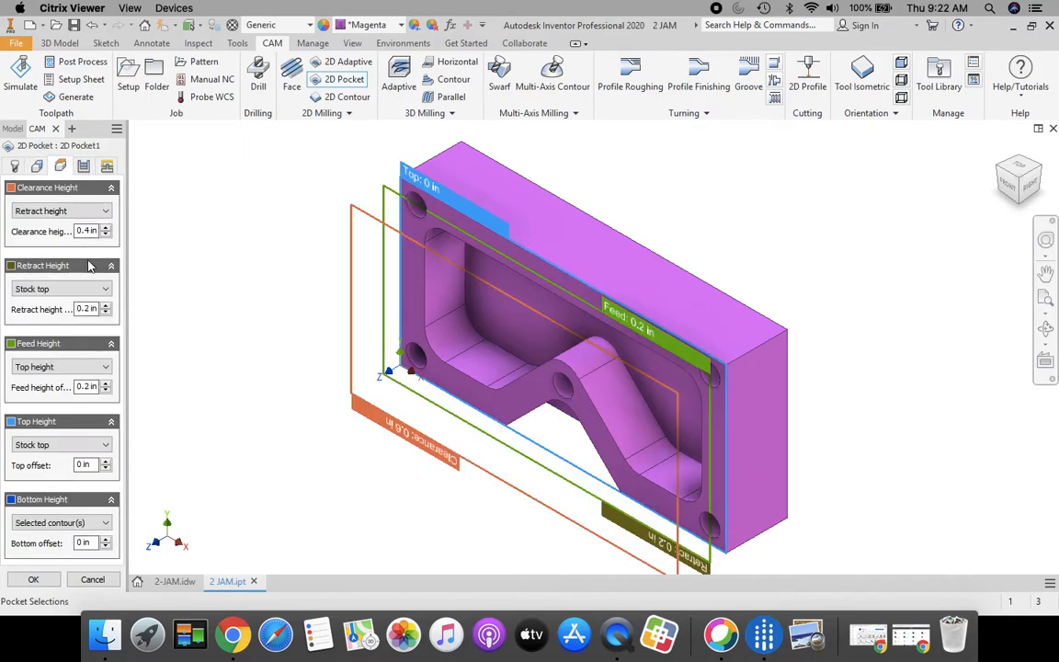
pyautogui.click(104, 212)
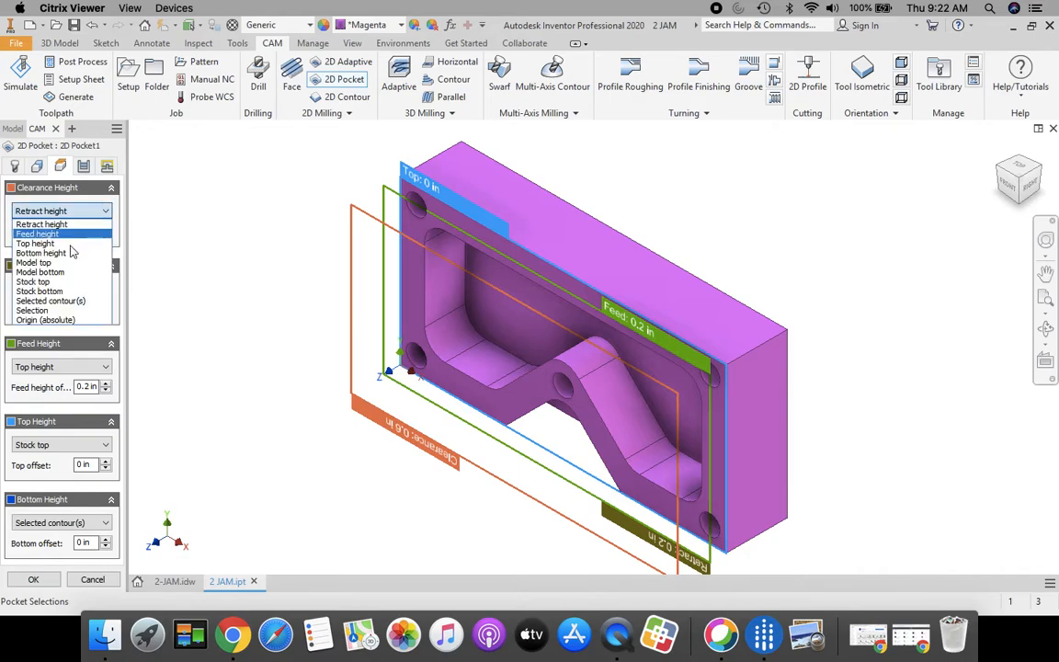
pyautogui.click(67, 265)
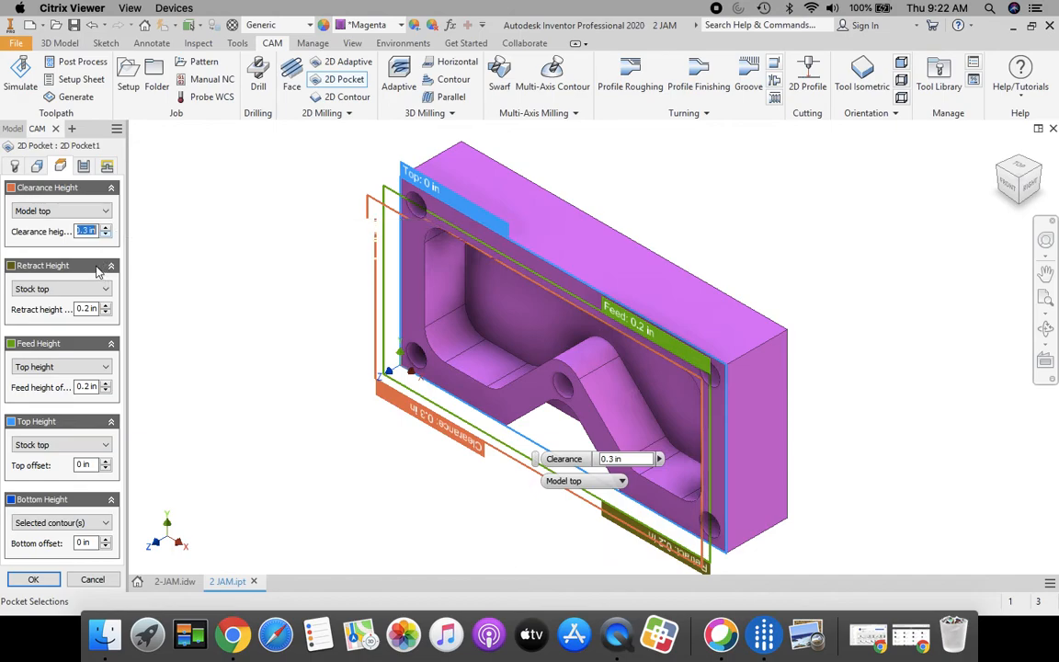
pyautogui.click(75, 291)
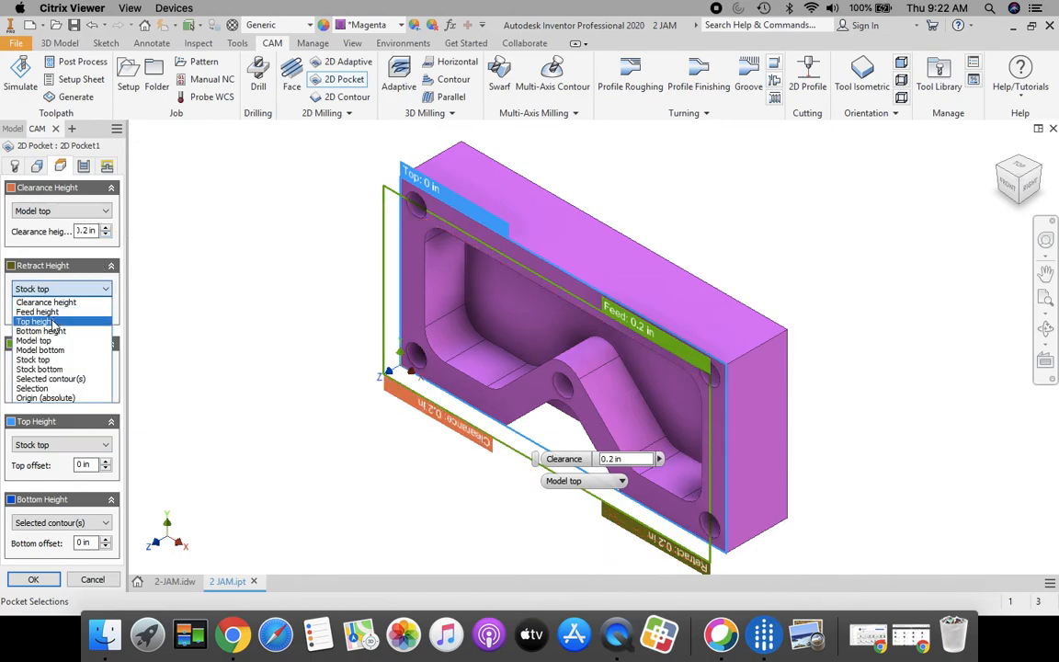
pyautogui.click(50, 340)
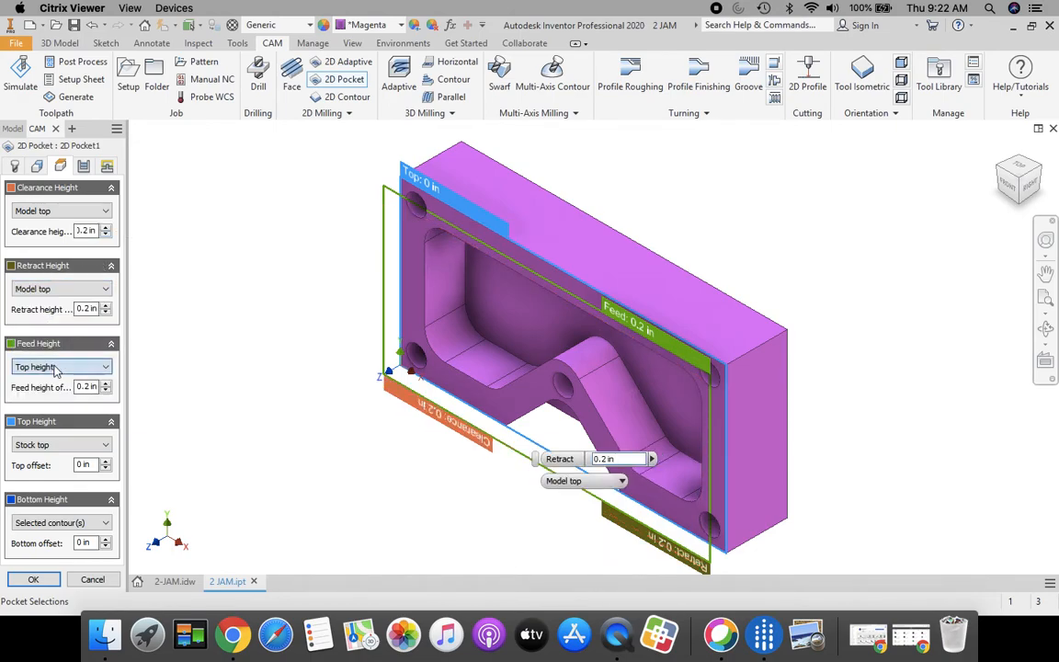
pyautogui.click(55, 366)
pyautogui.click(49, 426)
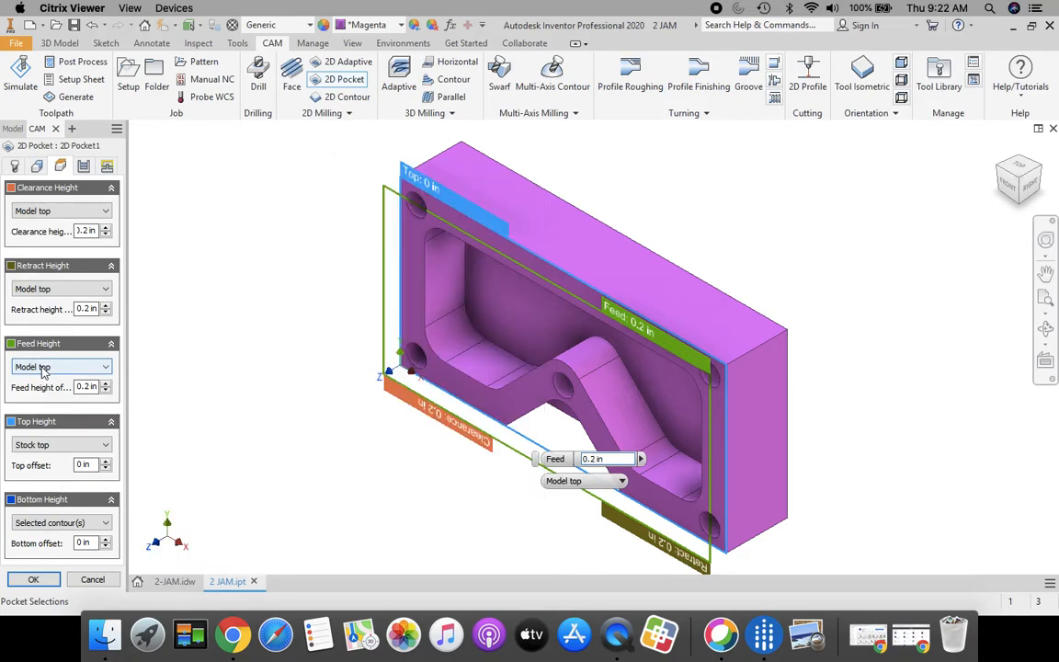
# Enable multiple depths with a 0.25 in maximum roughing stepdown for both pockets and turn off Stock to Leave
pyautogui.click(84, 166)
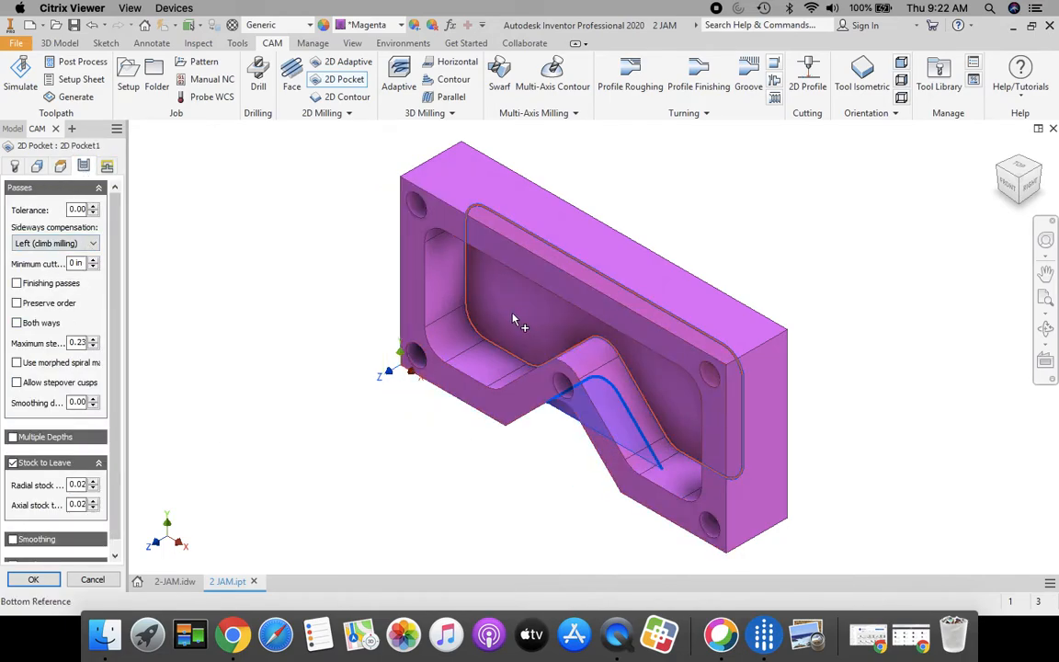
pyautogui.click(477, 317)
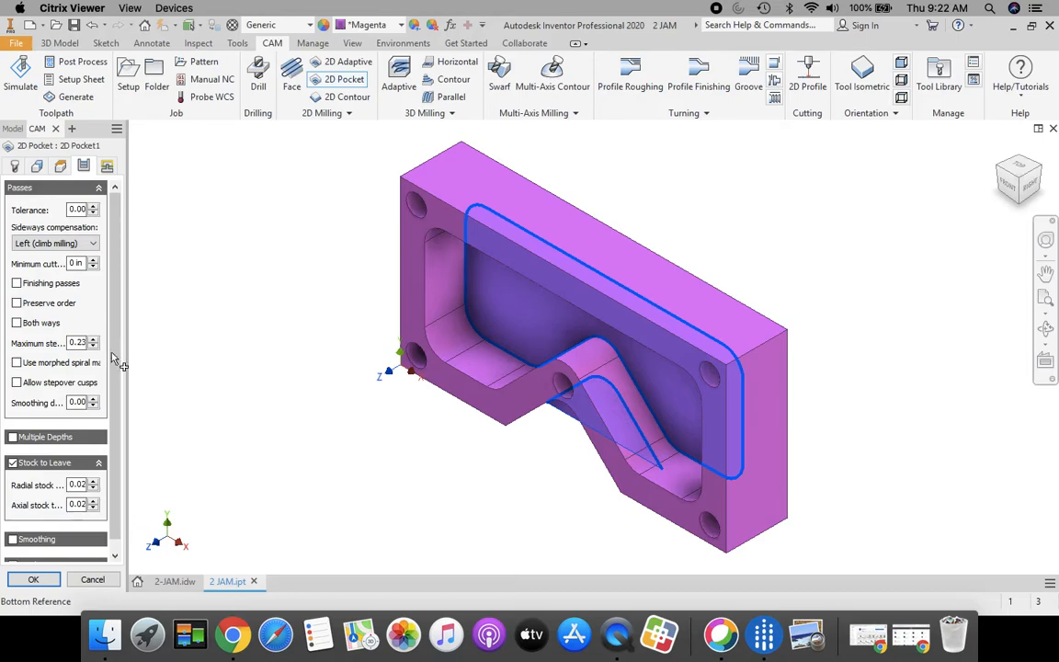
pyautogui.click(13, 437)
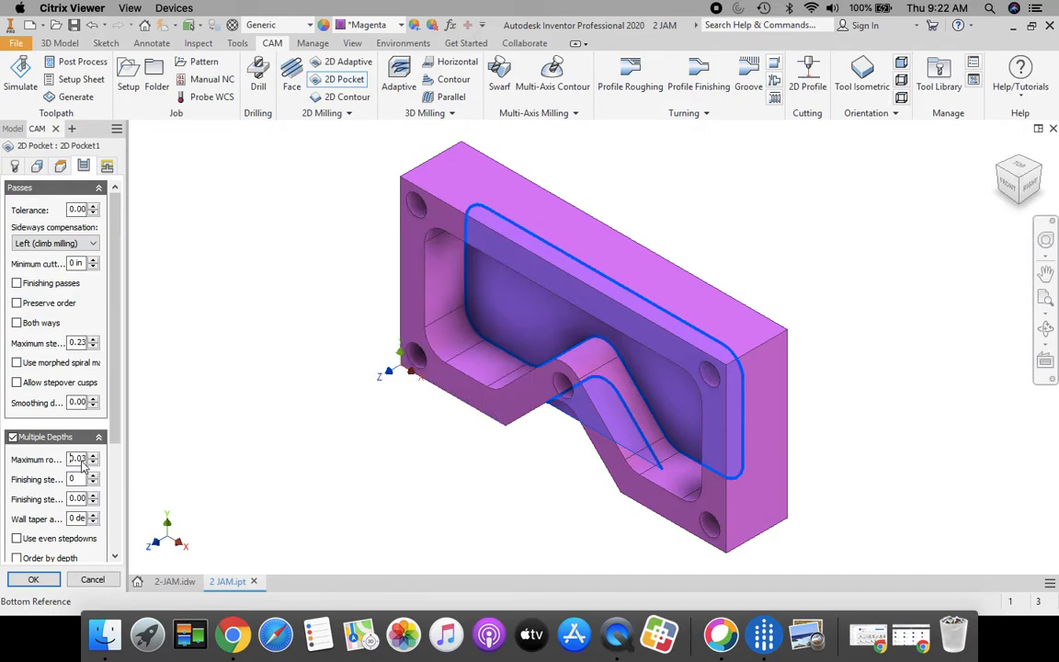
pyautogui.click(79, 460)
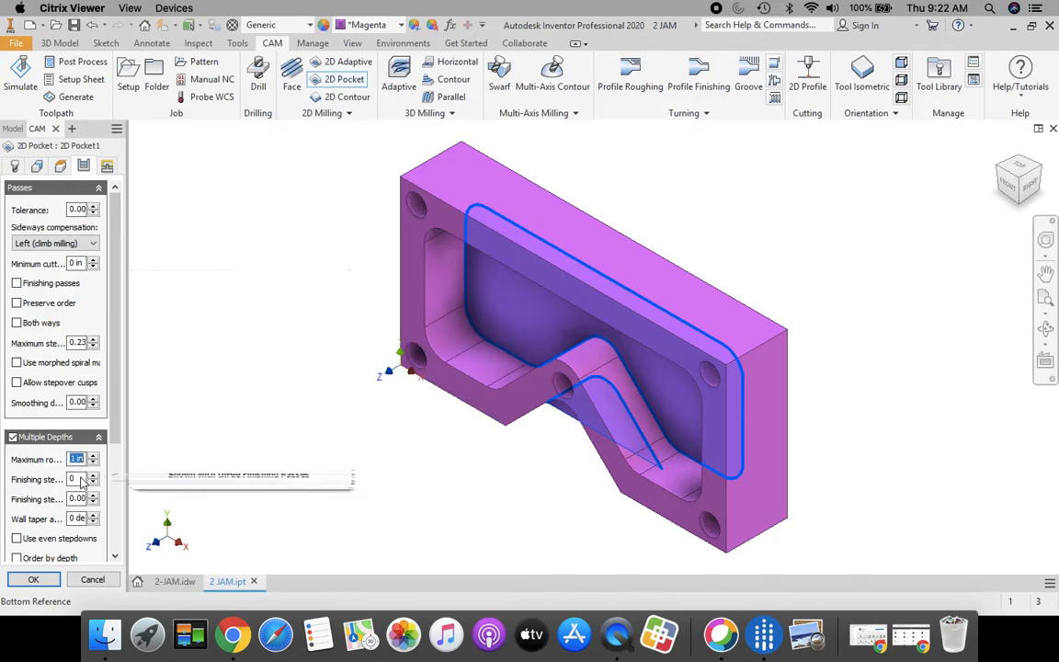
pyautogui.write('.25')
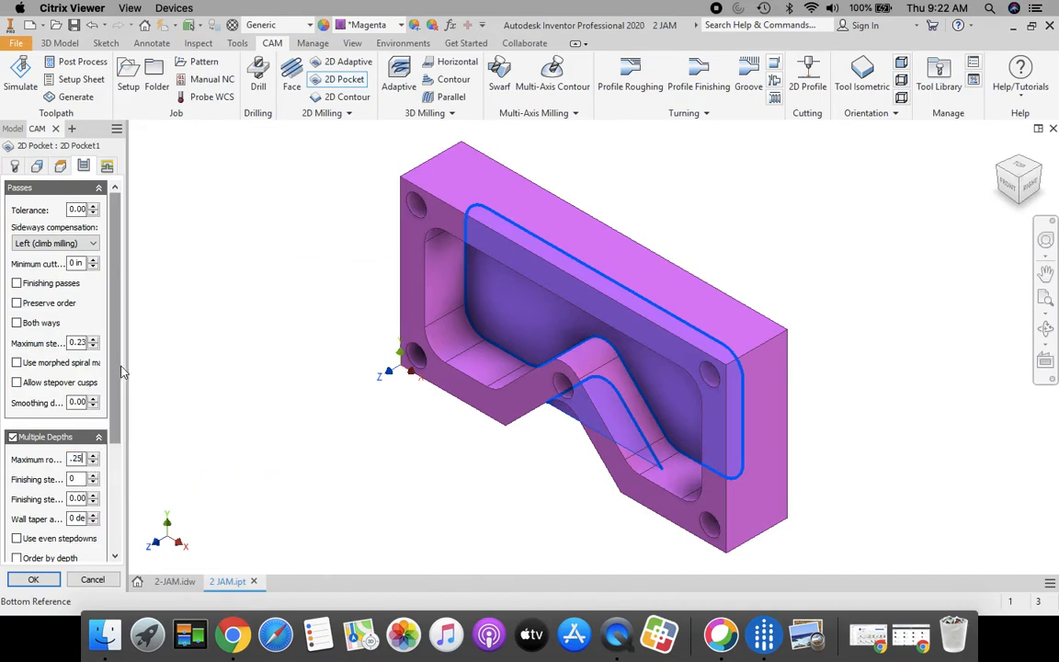
pyautogui.moveTo(116, 375); pyautogui.dragTo(116, 460)
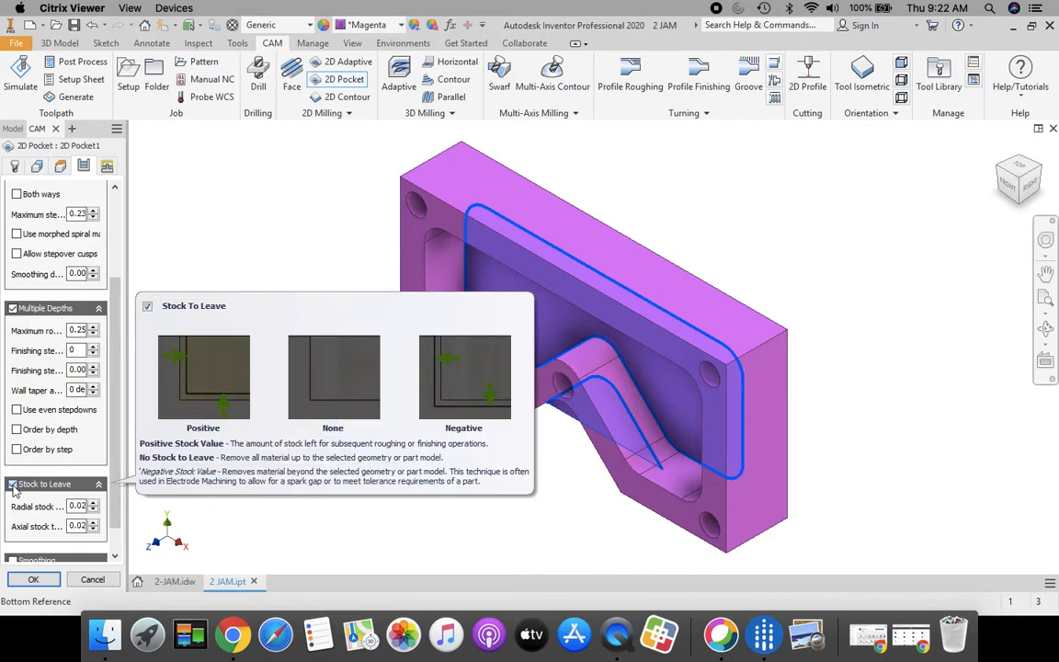
pyautogui.click(13, 485)
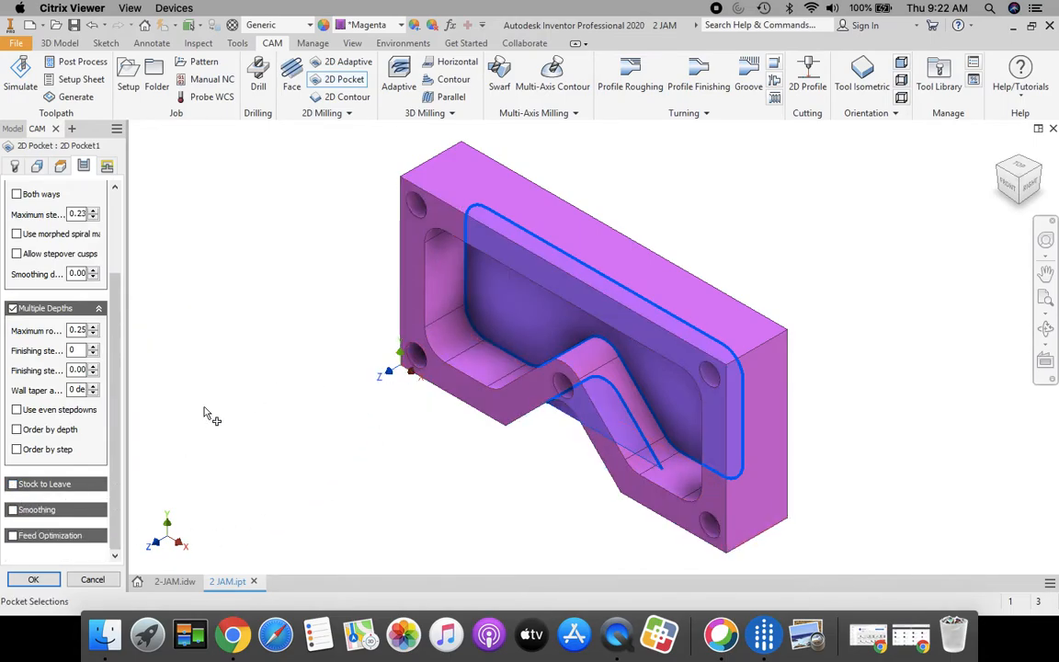
# Turn off the pocket operation's lead-in and lead-out, set its ramp type to Plunge, and finish the operation
pyautogui.click(106, 167)
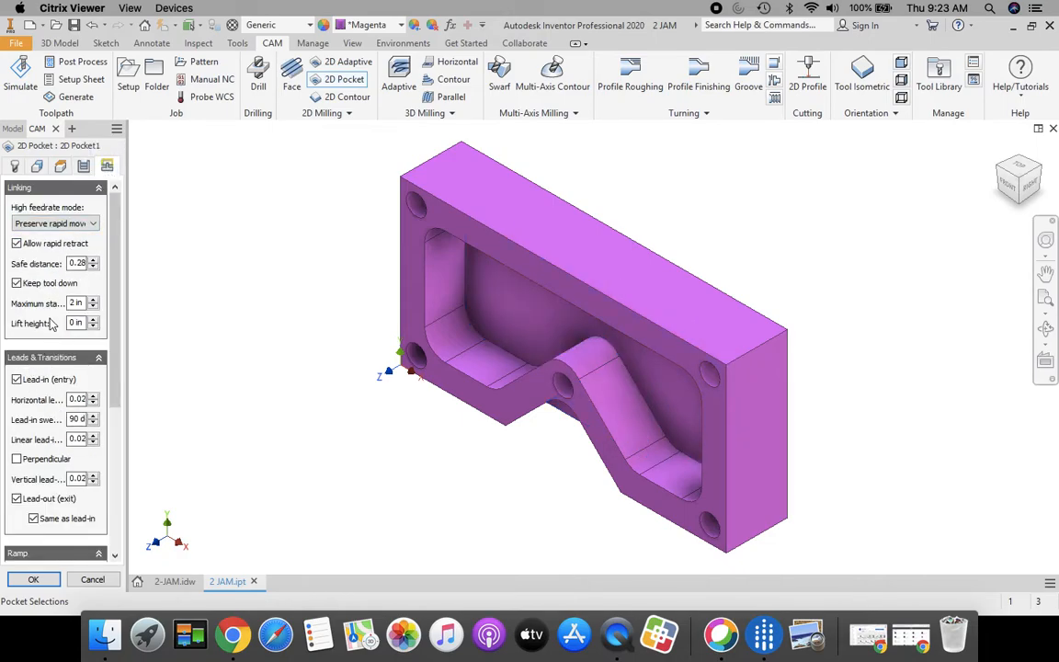
pyautogui.click(15, 379)
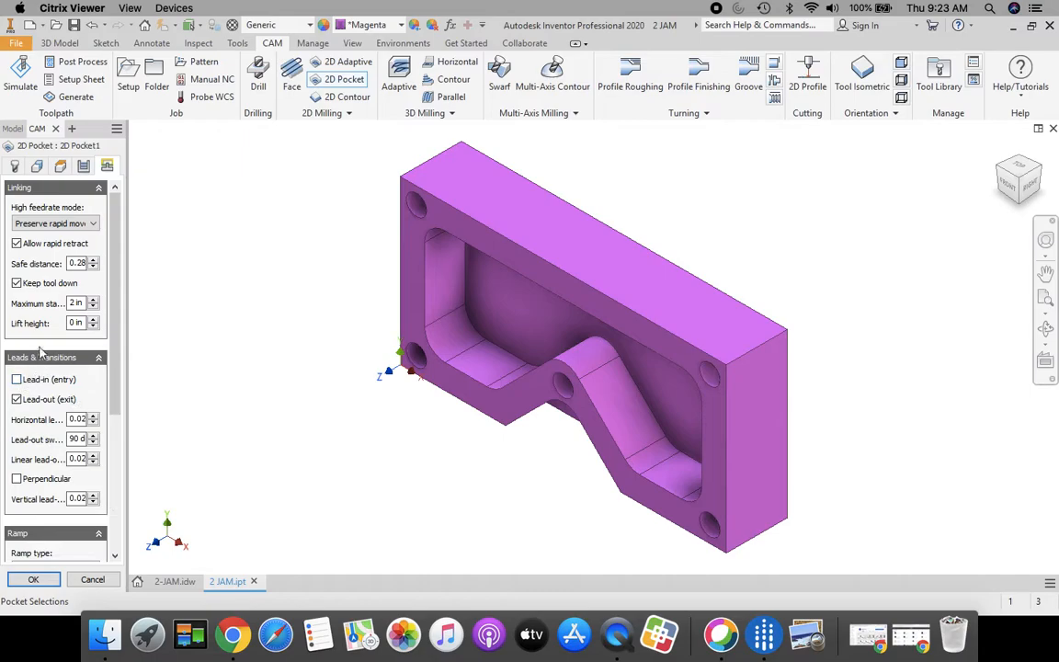
pyautogui.click(17, 400)
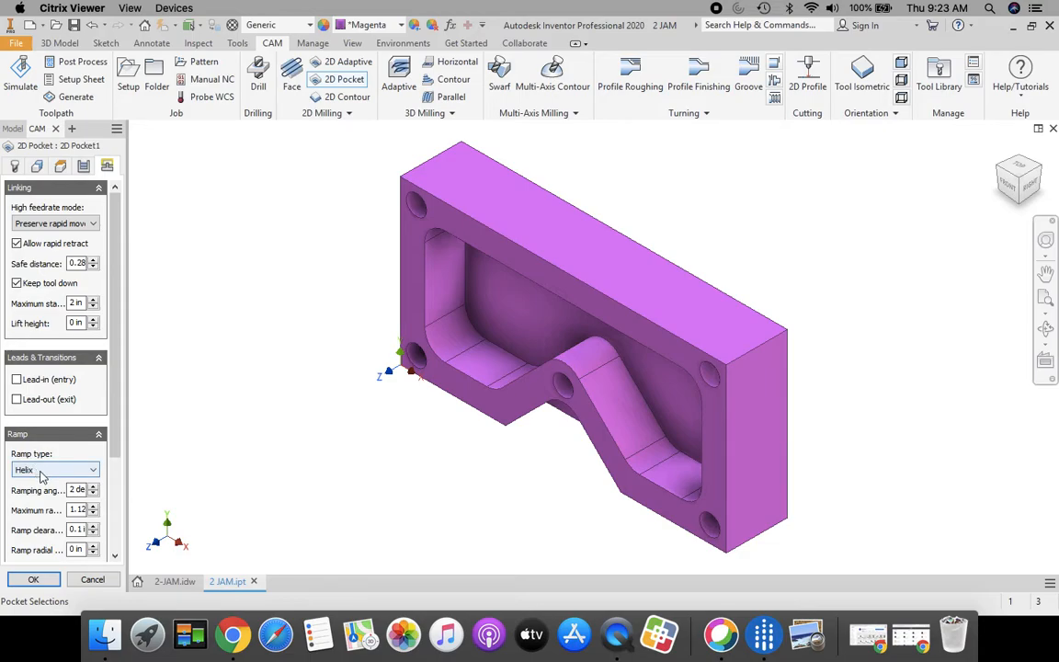
pyautogui.click(41, 474)
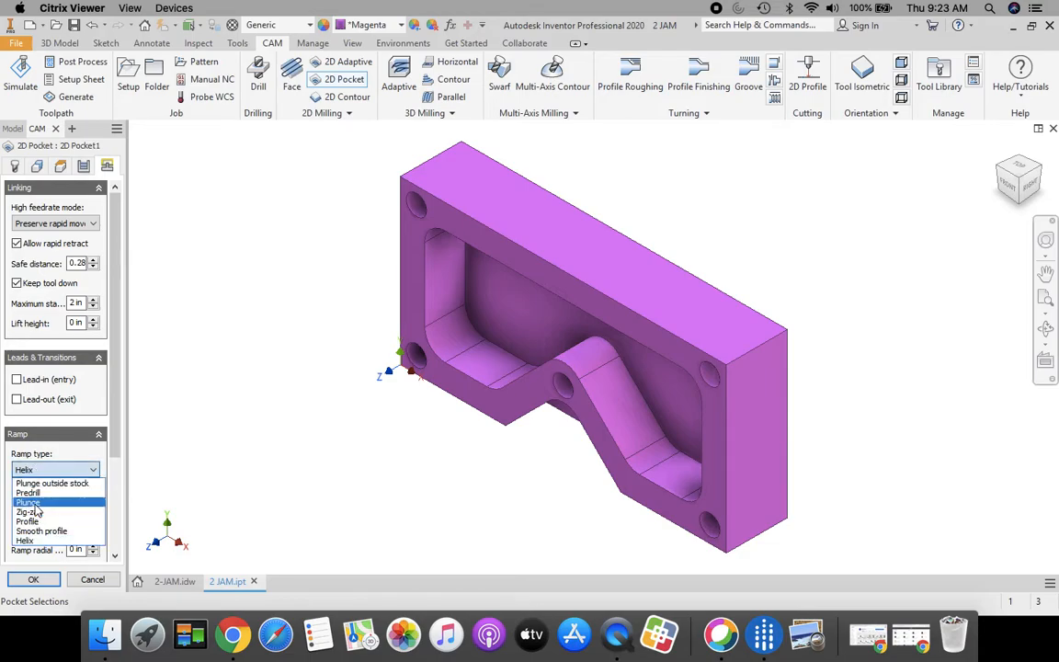
pyautogui.click(29, 503)
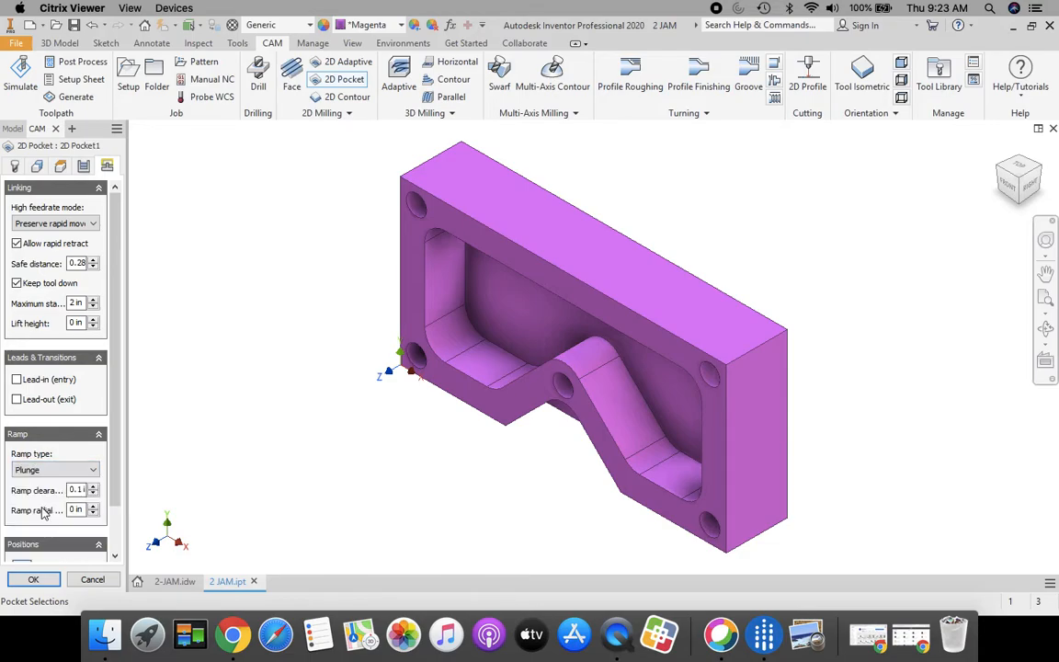
pyautogui.click(31, 577)
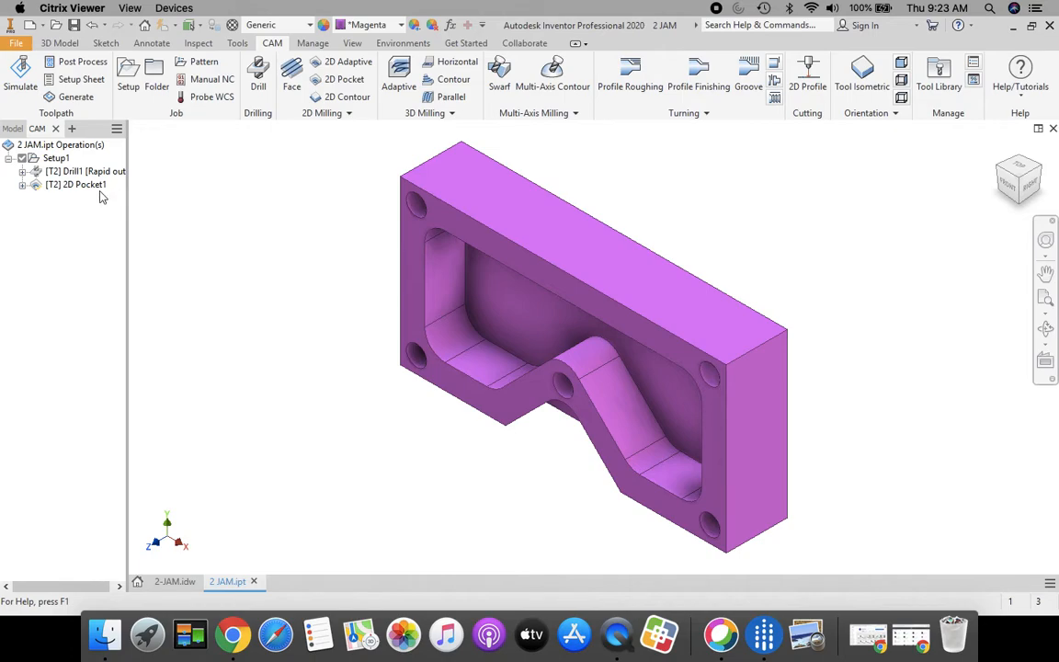
# Simulate all Setup1 toolpaths through the drilling and pocketing, and close the simulation
pyautogui.click(57, 158)
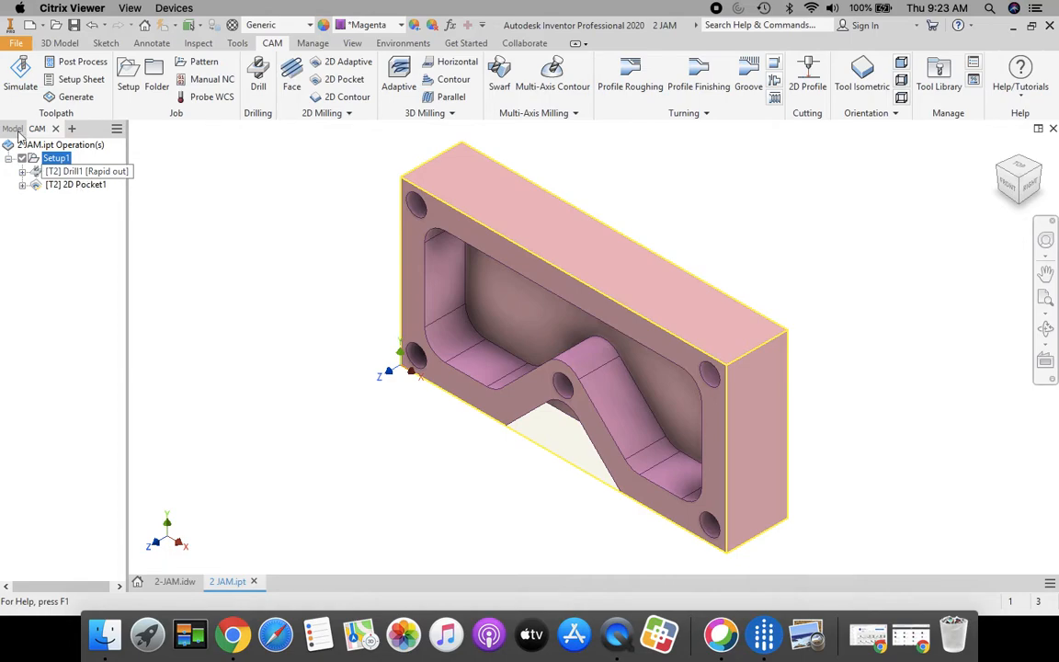
pyautogui.click(21, 74)
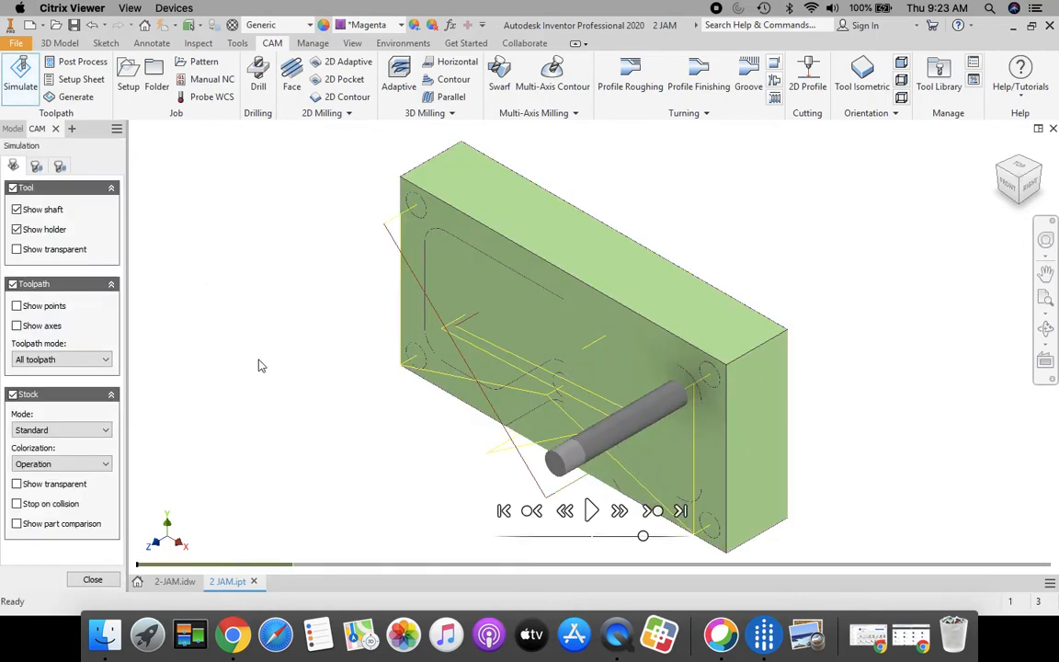
pyautogui.click(590, 511)
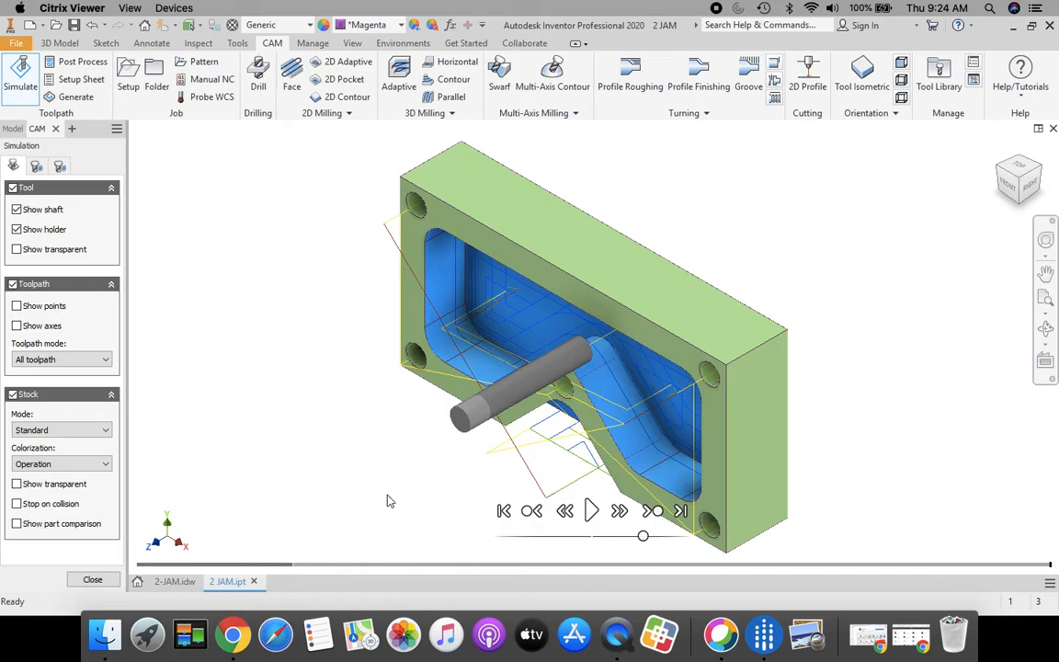
pyautogui.click(106, 581)
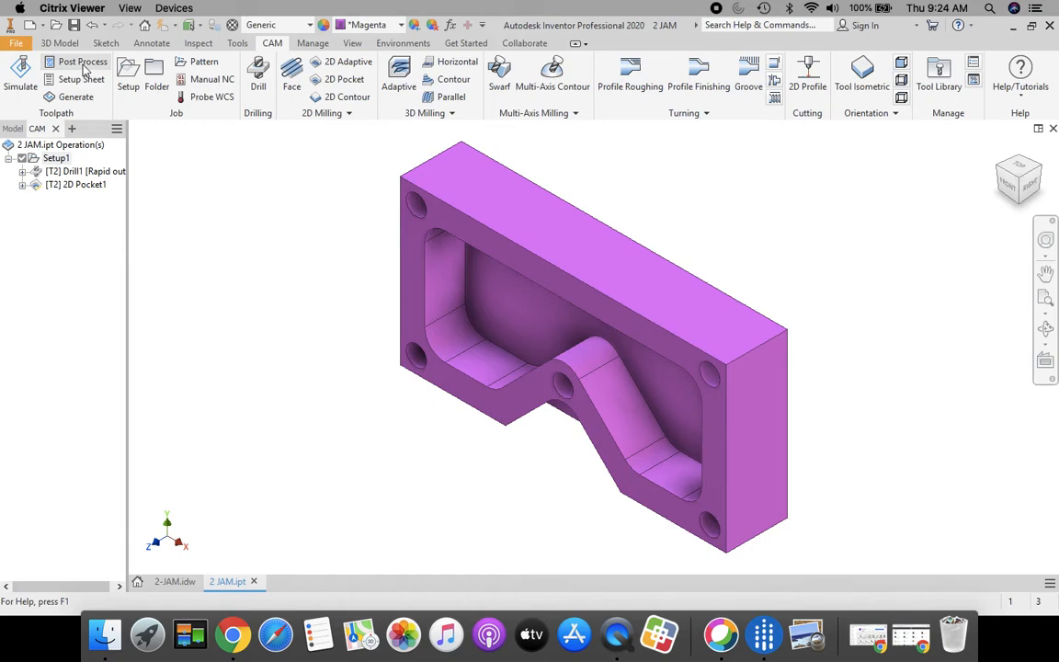
# Start post processing Setup1 and set the output folder to the root of the H: network drive
pyautogui.click(82, 64)
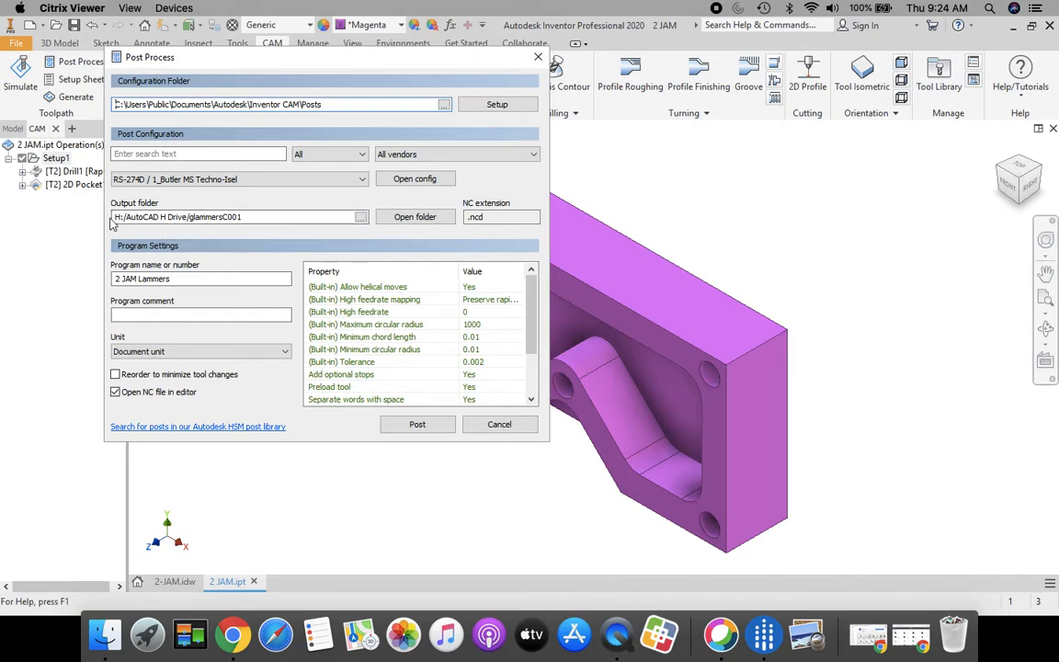
pyautogui.click(360, 218)
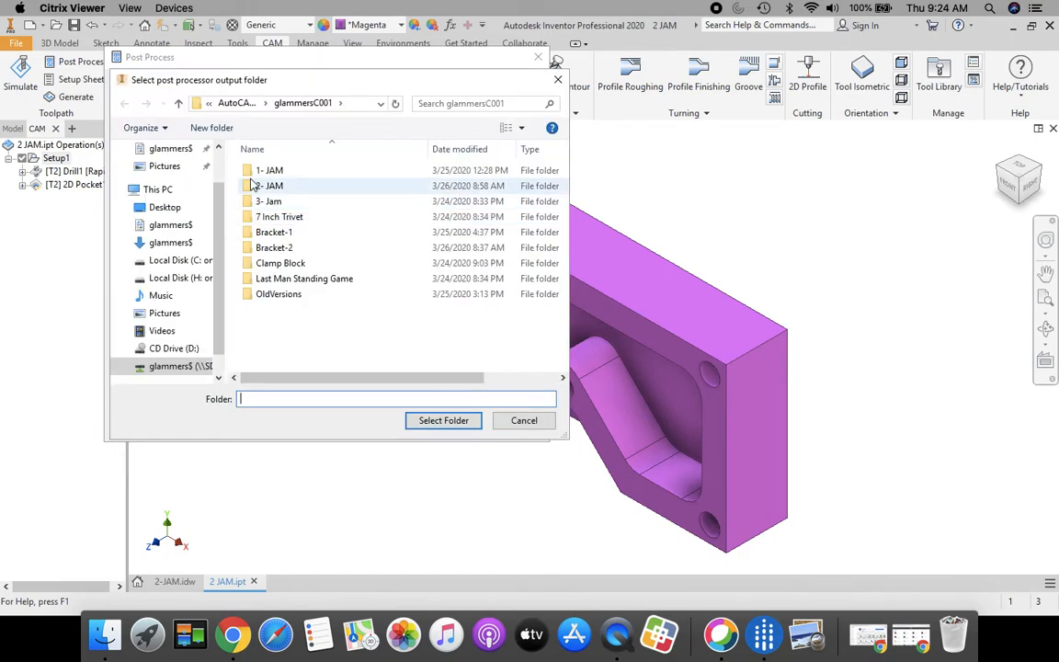
pyautogui.click(380, 104)
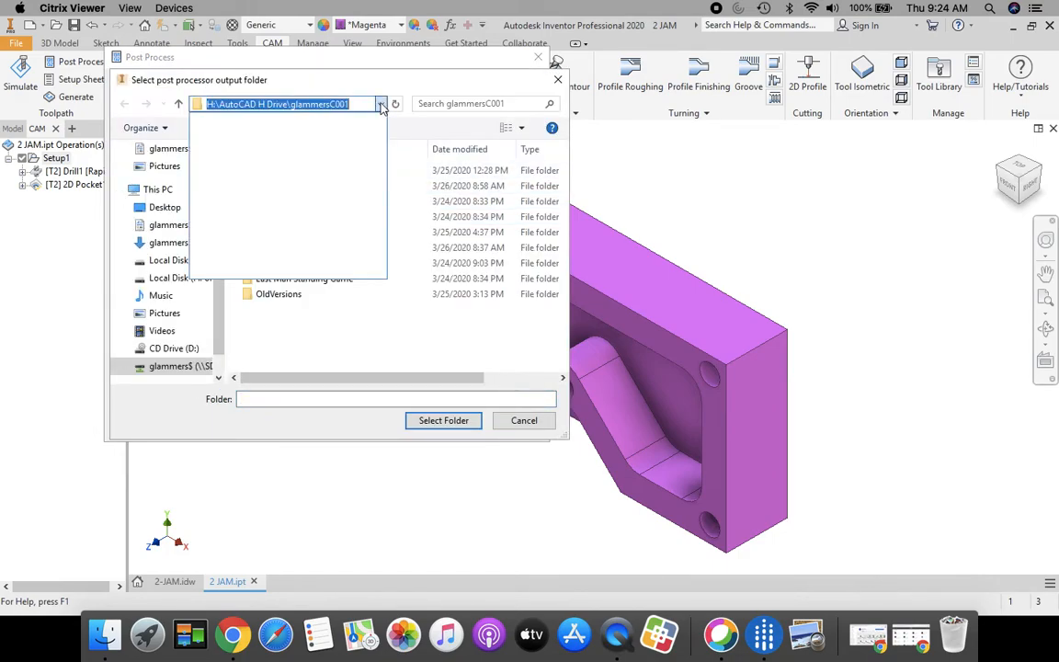
pyautogui.click(380, 105)
pyautogui.click(381, 105)
pyautogui.click(381, 105)
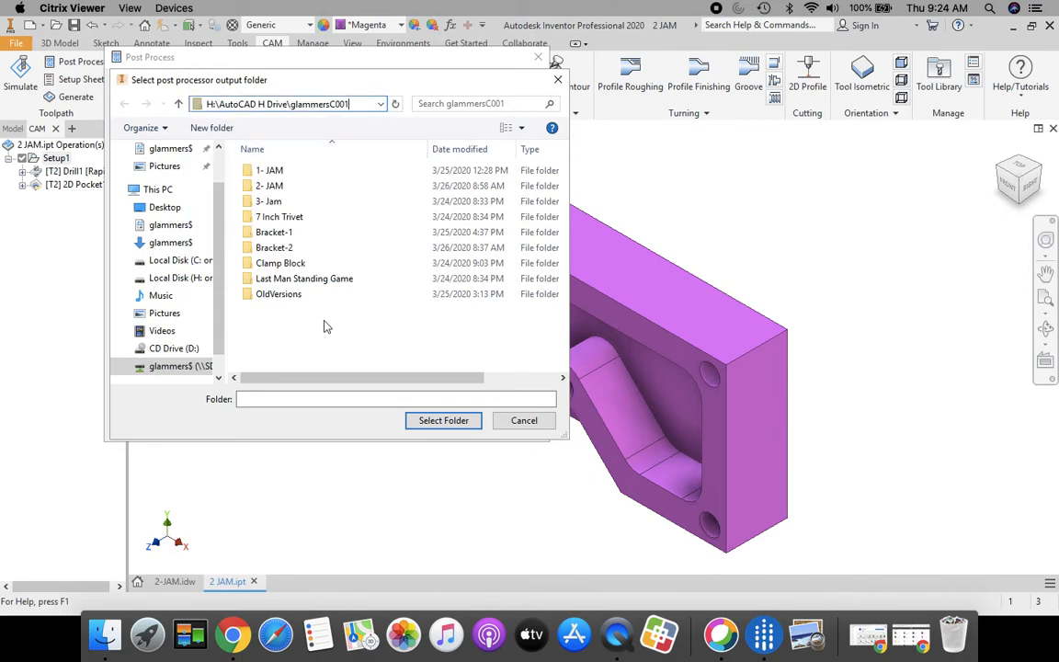
pyautogui.click(151, 368)
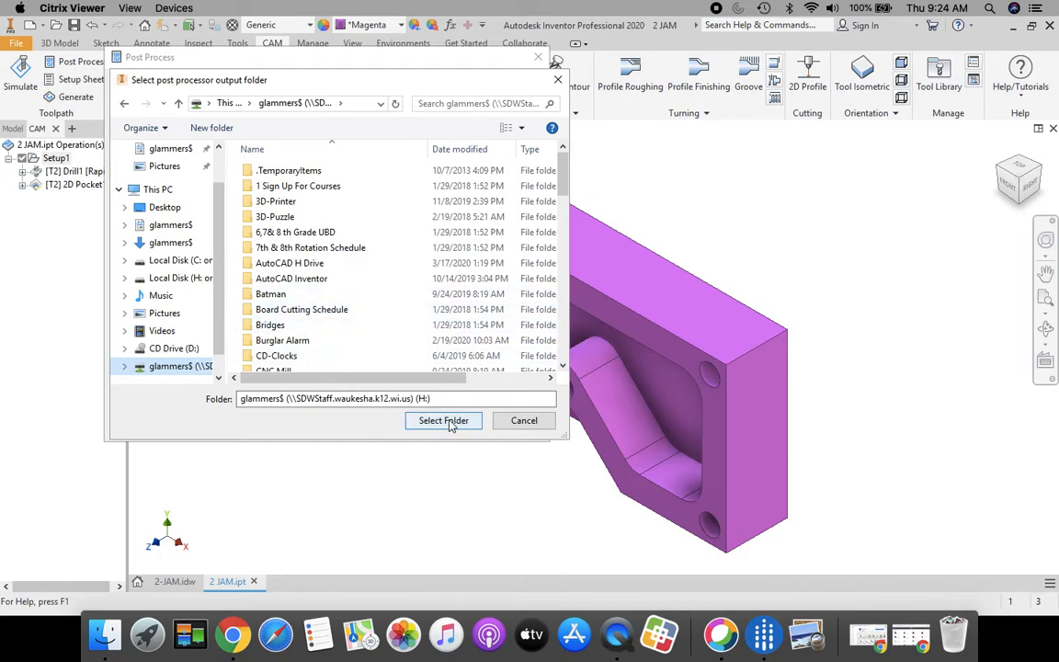
pyautogui.click(444, 420)
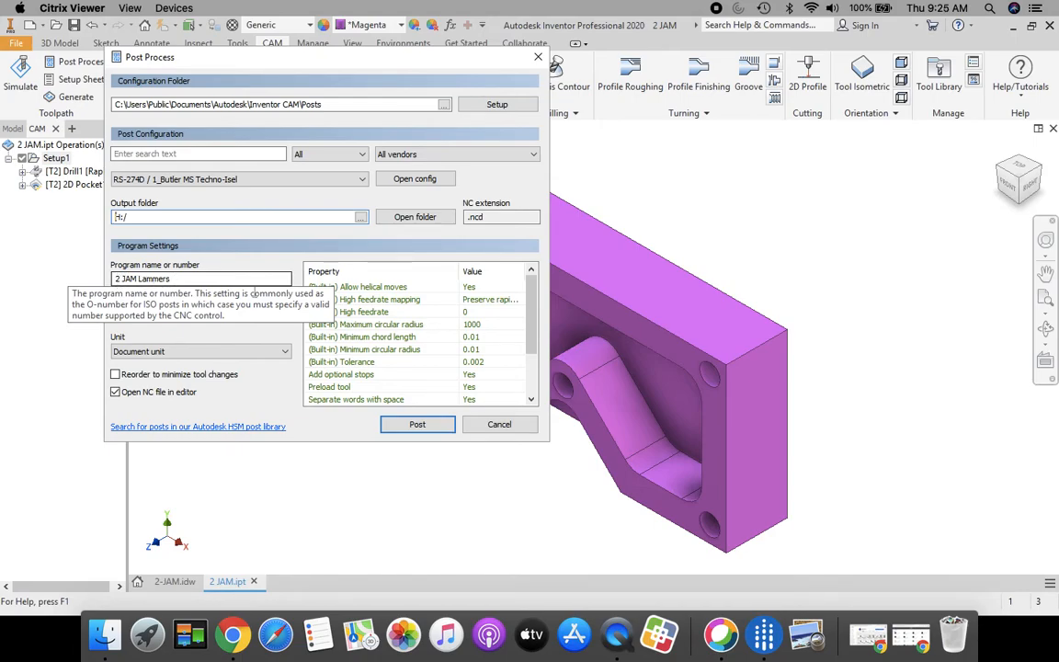
# Post the NC program, save it to the H: drive under the suggested file name, and close the code editor
pyautogui.click(432, 426)
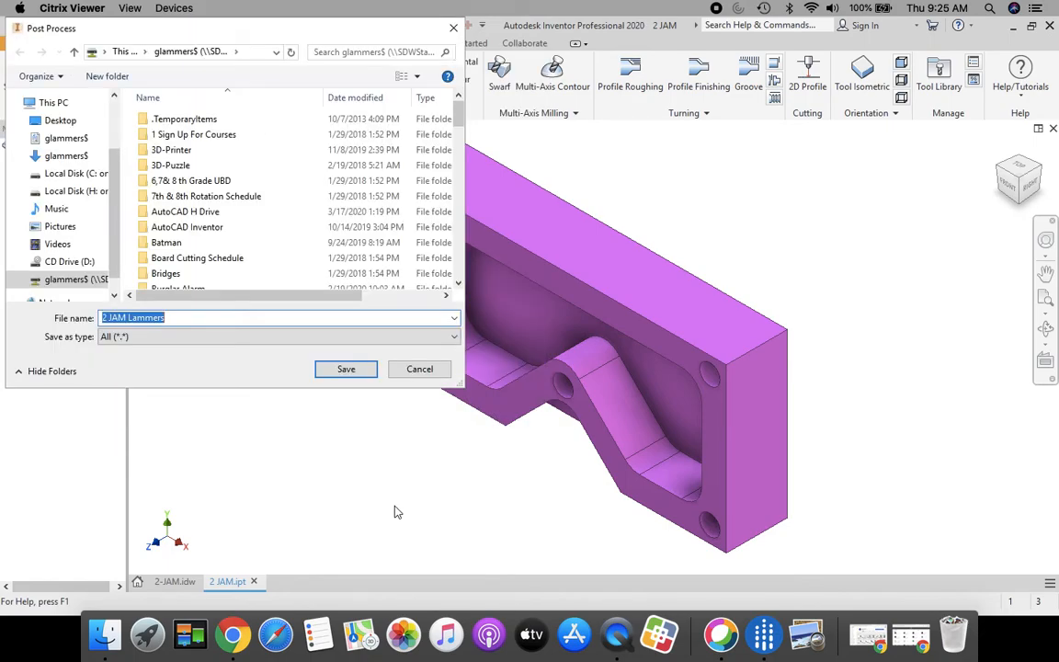
pyautogui.click(345, 369)
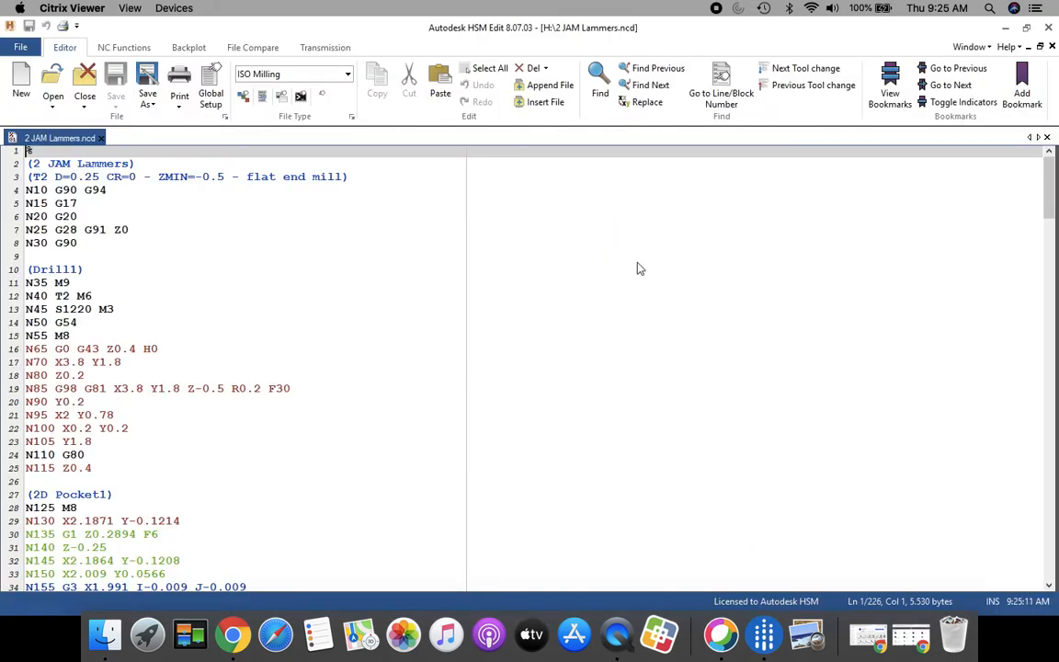
pyautogui.click(1048, 29)
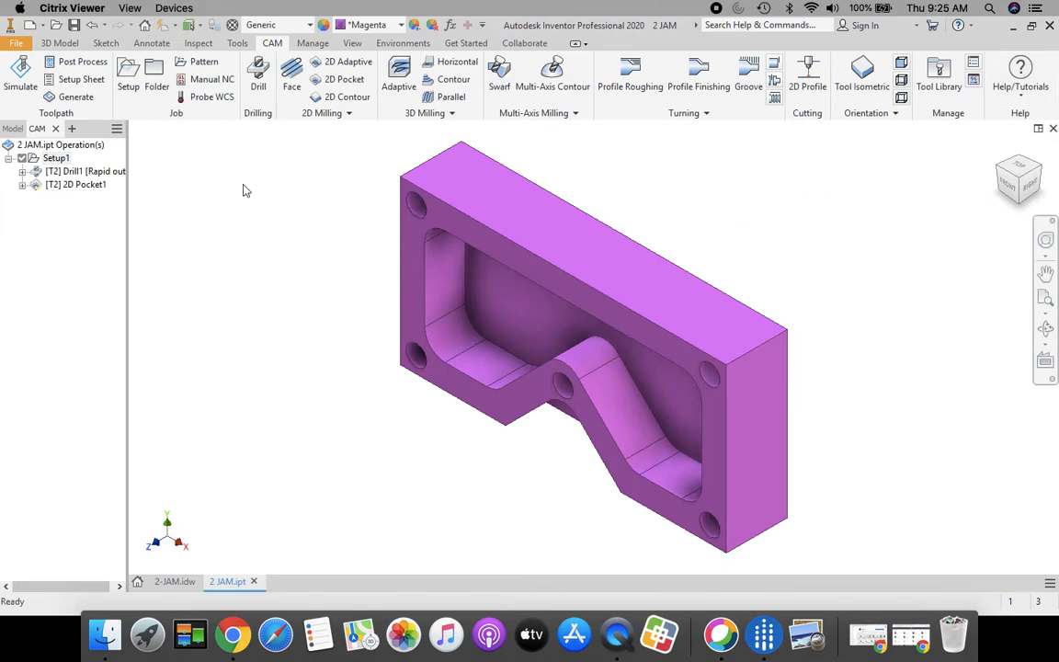